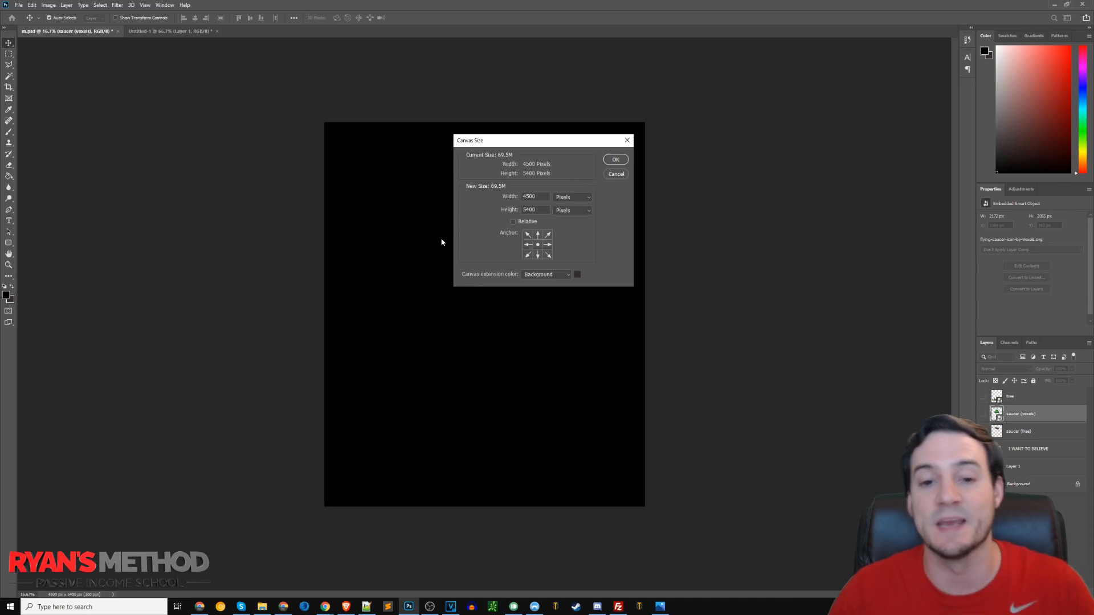
Step: Dismiss the canvas size settings unchanged and look at the alien-shirt.jpg reference image before moving it aside
click(629, 141)
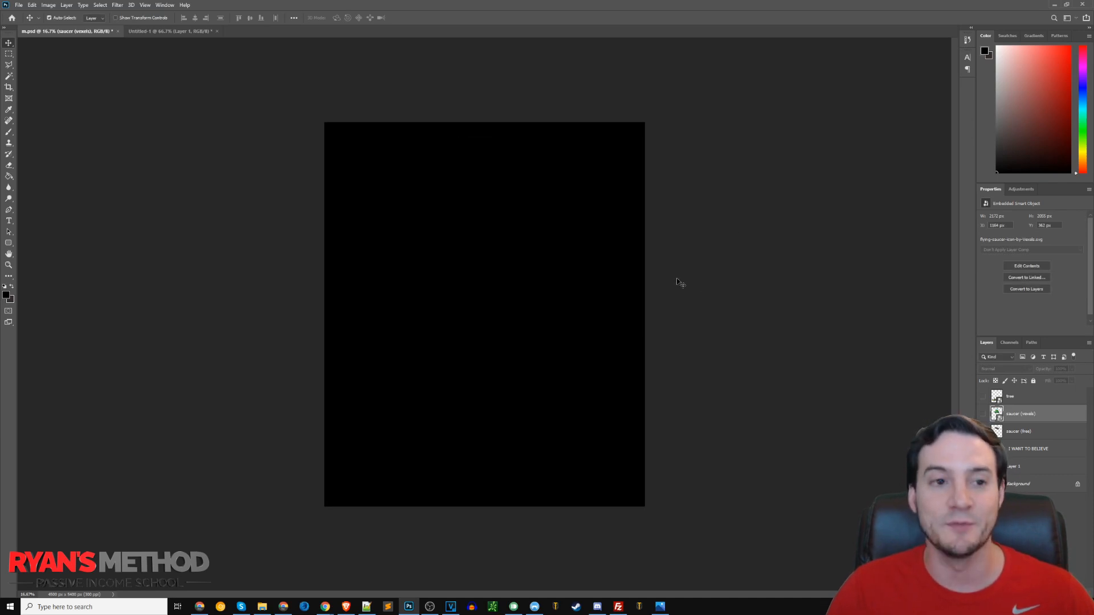
drag(1093, 142, 949, 35)
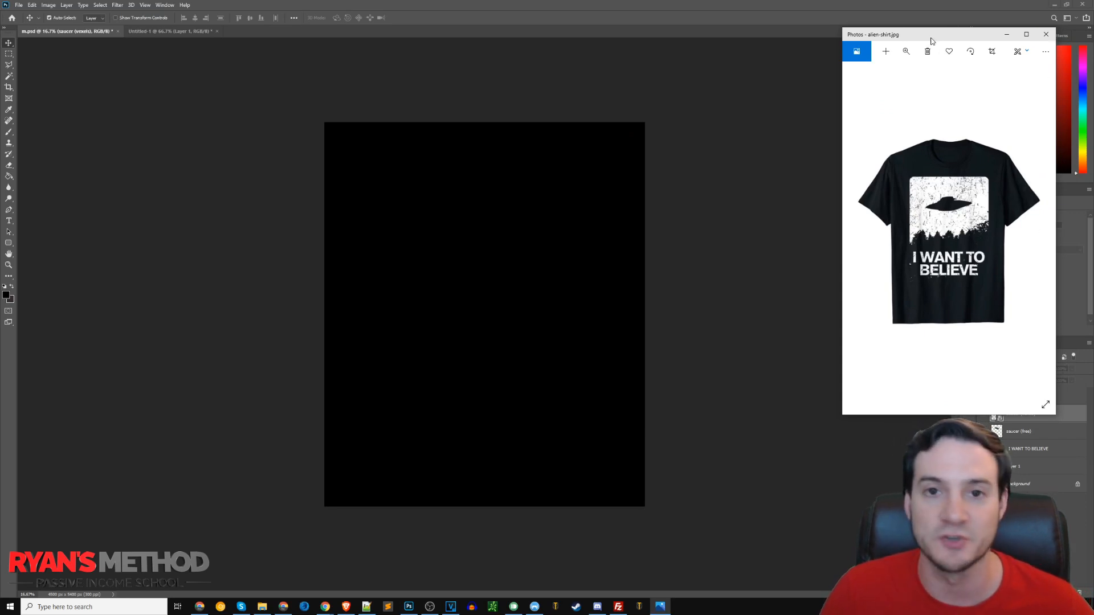
drag(939, 39, 1093, 159)
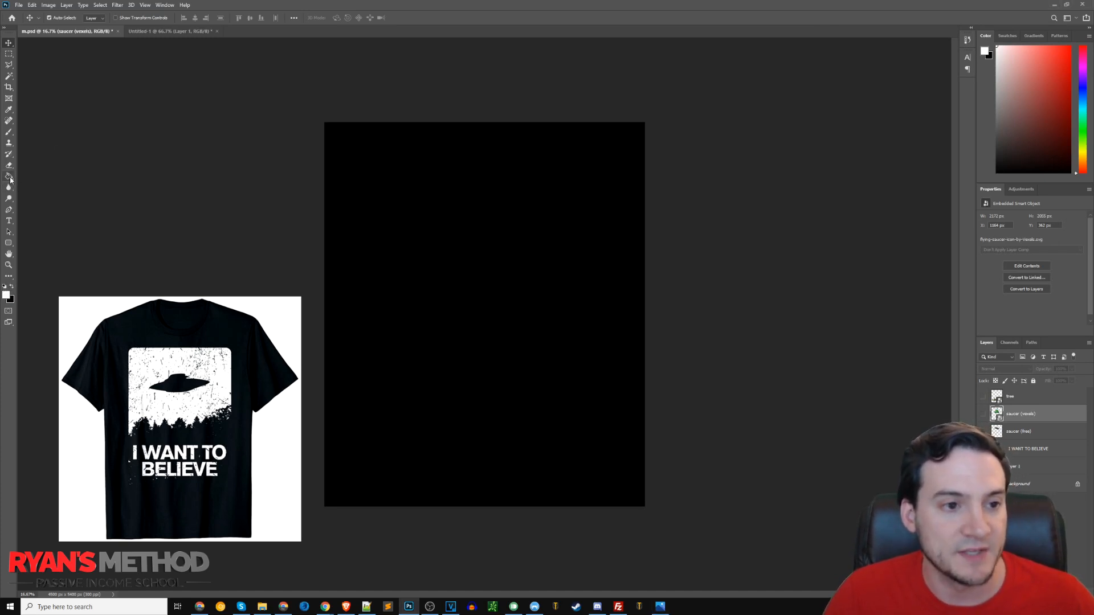
Step: Draw a white rounded rectangle about 4260 by 4524 px over the upper canvas and set all corner radii to 120 px
click(7, 243)
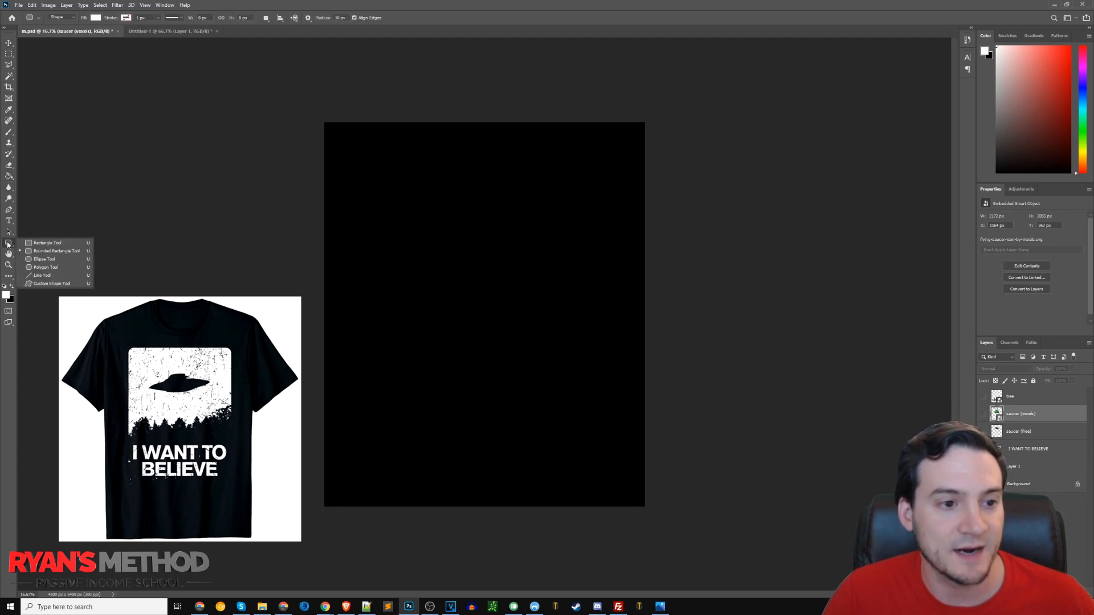
click(47, 252)
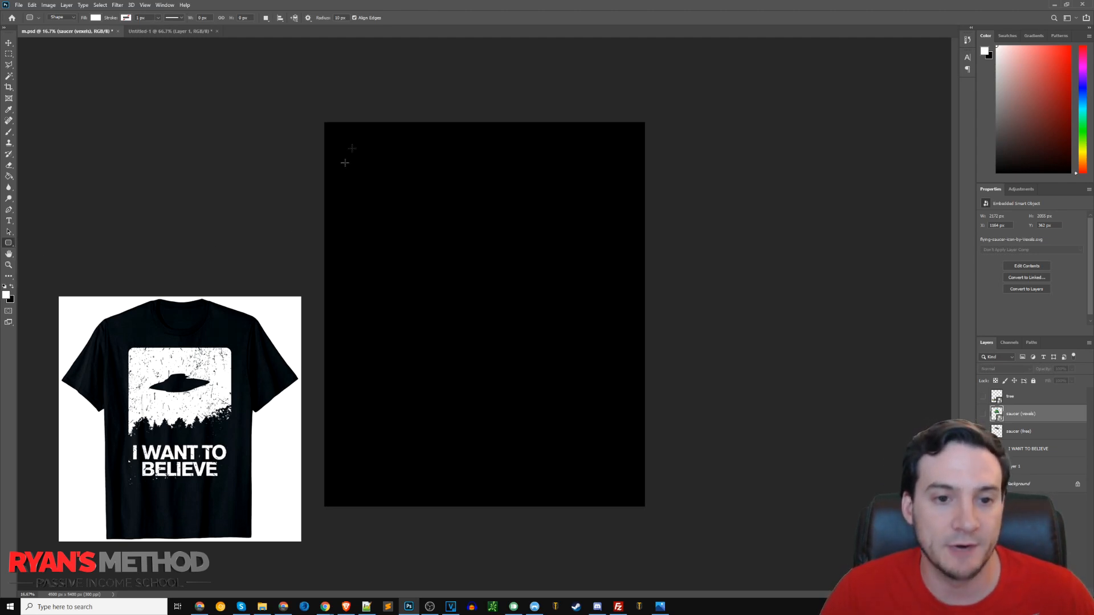
drag(332, 133, 636, 454)
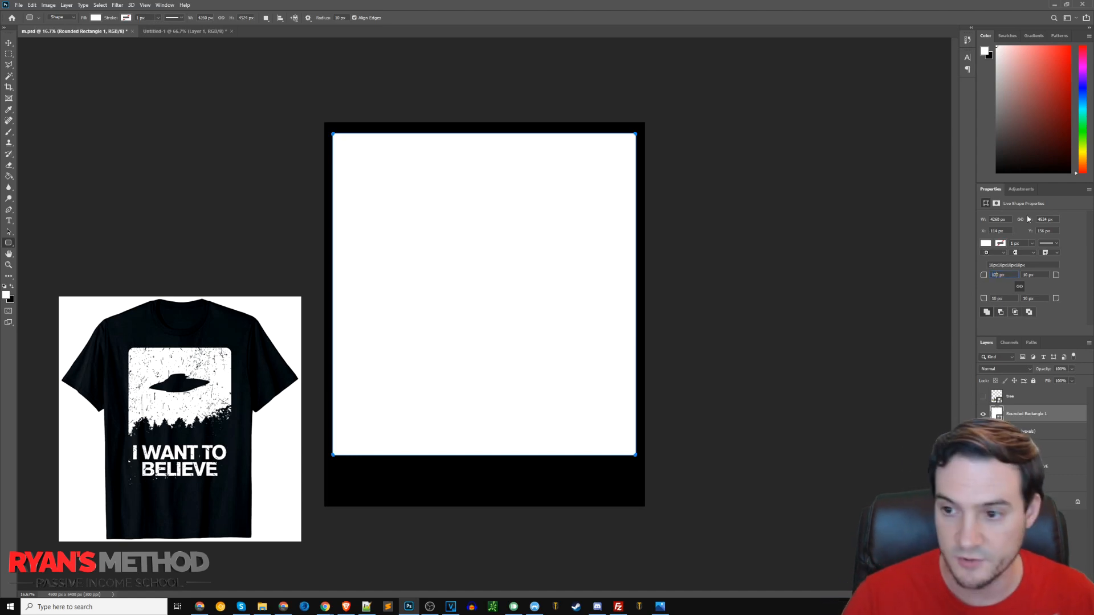
key(Tab)
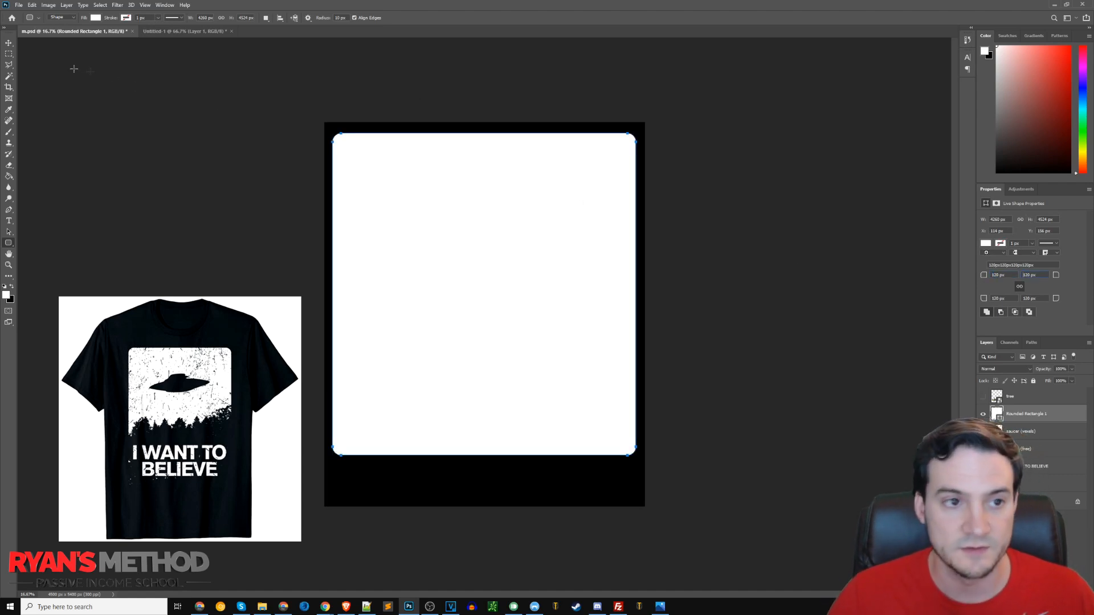
Step: Enlarge the rounded rectangle proportionally to about 4319 by 4586 px and position it centred near the canvas's upper edge
key(v)
drag(481, 162, 478, 154)
key(ctrl+t)
drag(636, 447, 638, 453)
drag(598, 381, 596, 380)
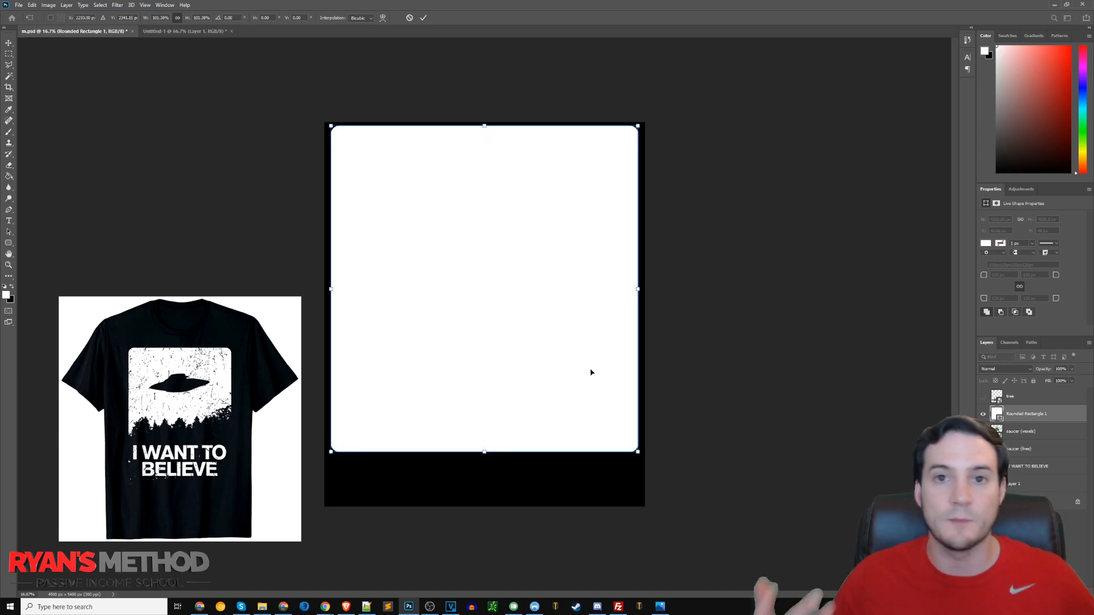
key(Return)
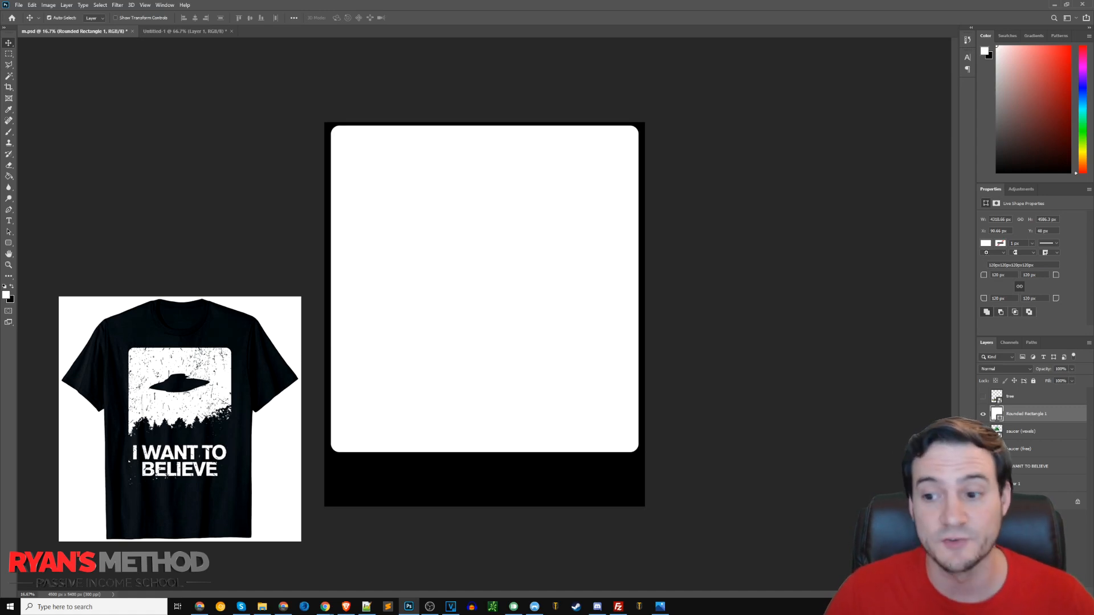
Step: Show the tree layer and enlarge it to about 9662 px wide, with its lower right corner aligned to the white rectangle's
click(983, 397)
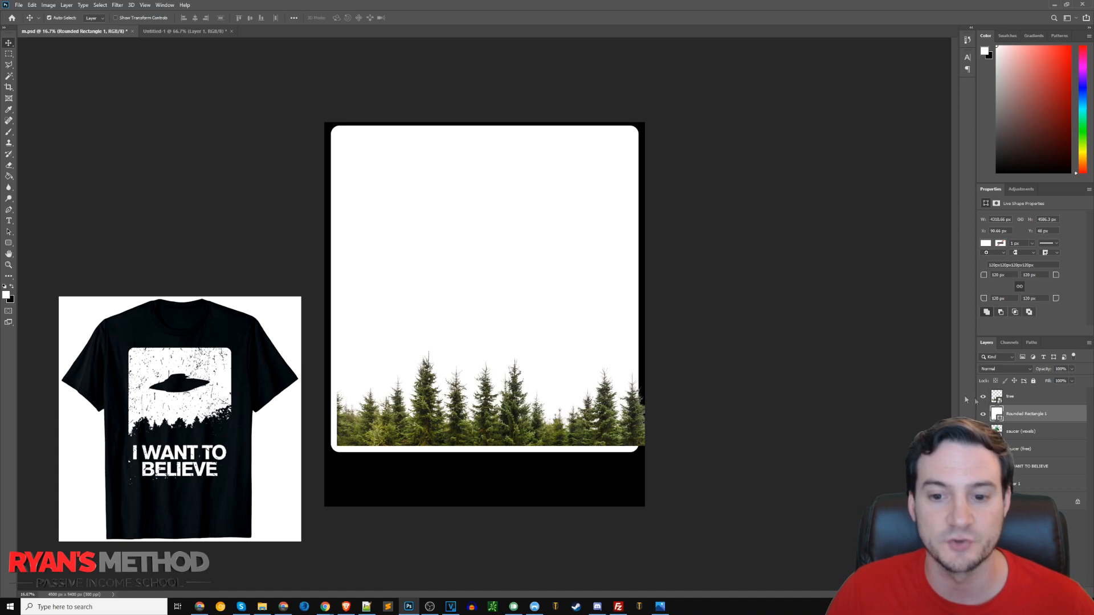
drag(504, 420, 494, 428)
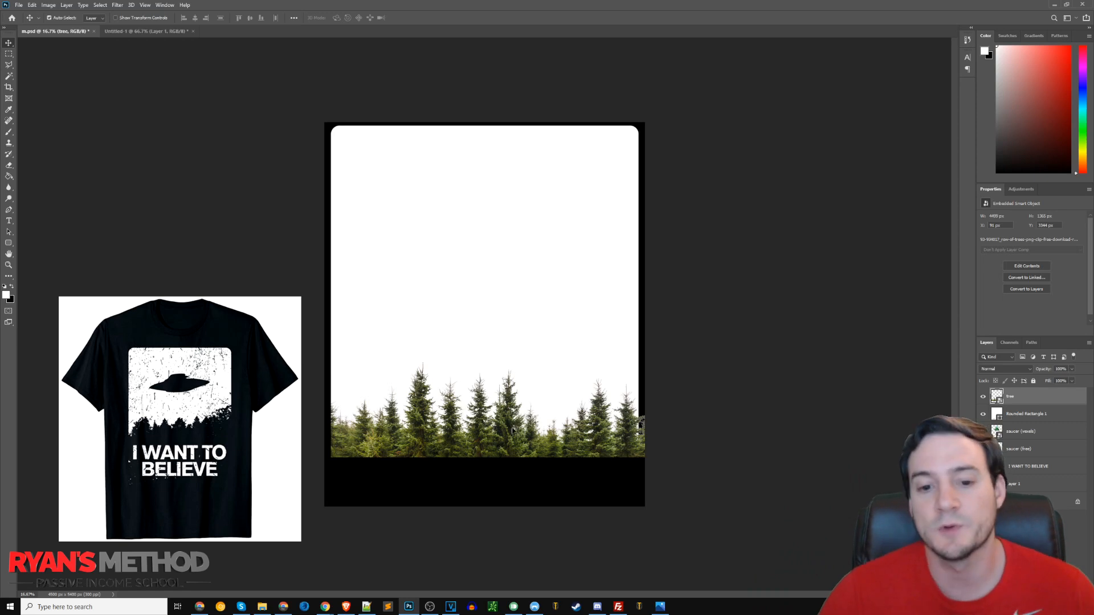
key(ctrl+t)
drag(330, 358, 20, 248)
drag(516, 386, 503, 397)
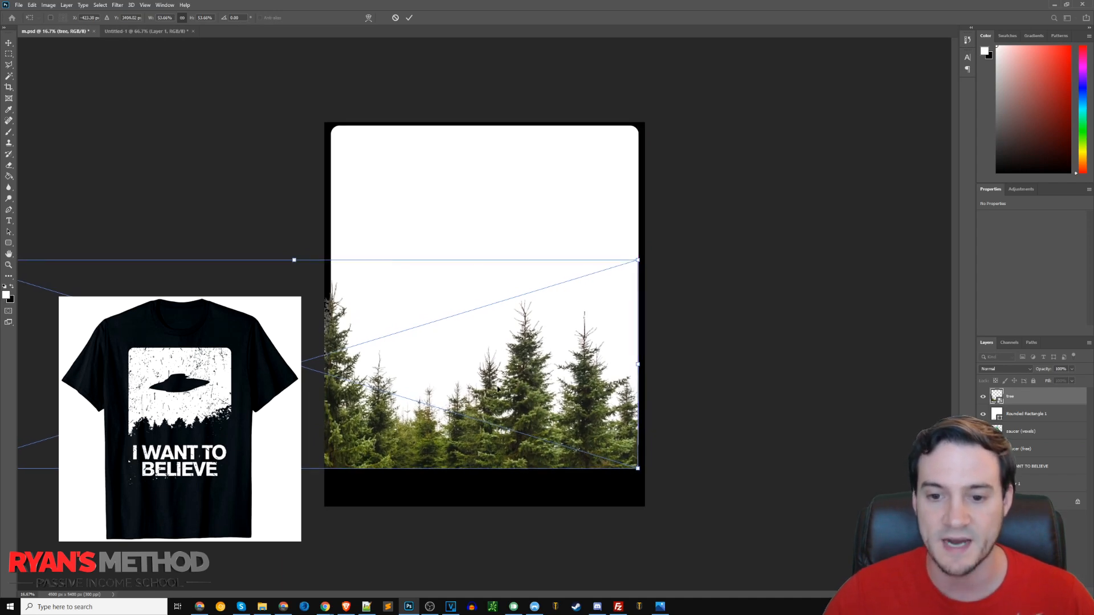
key(Return)
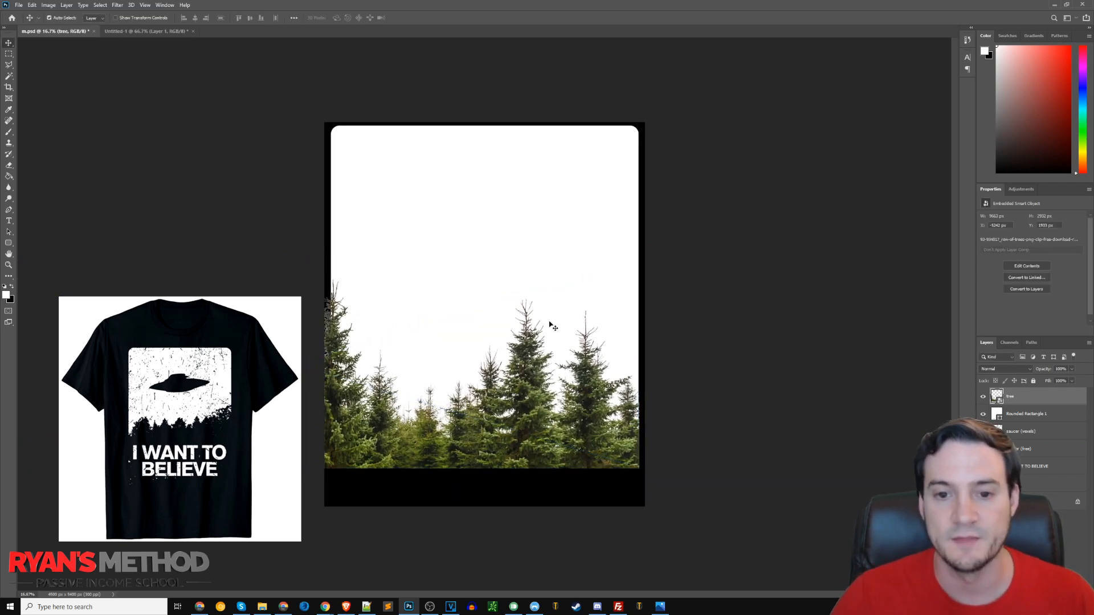
drag(566, 392, 563, 375)
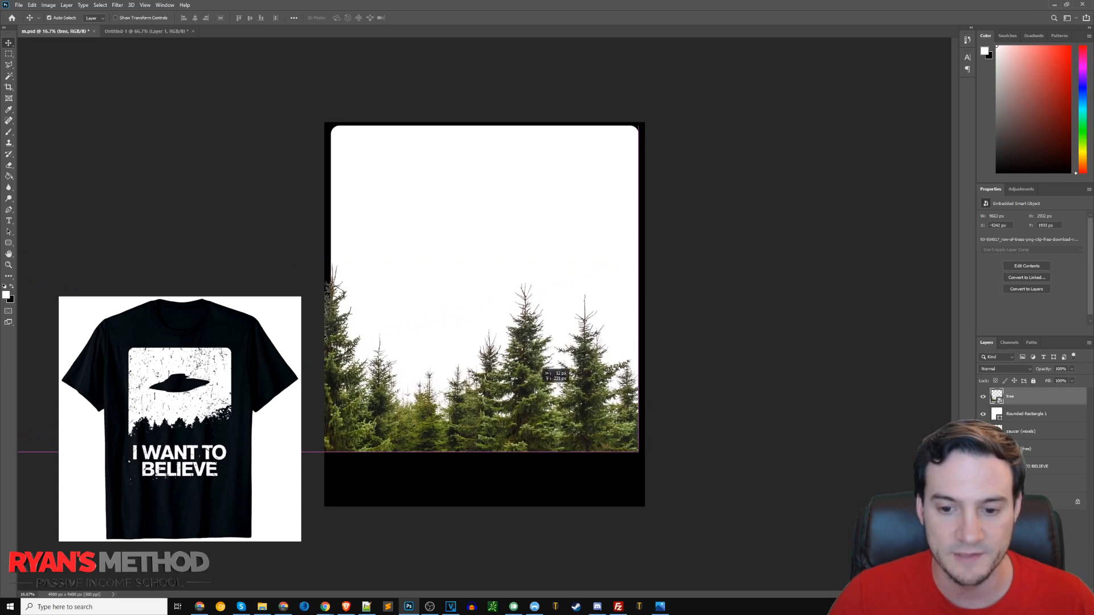
drag(629, 366, 631, 366)
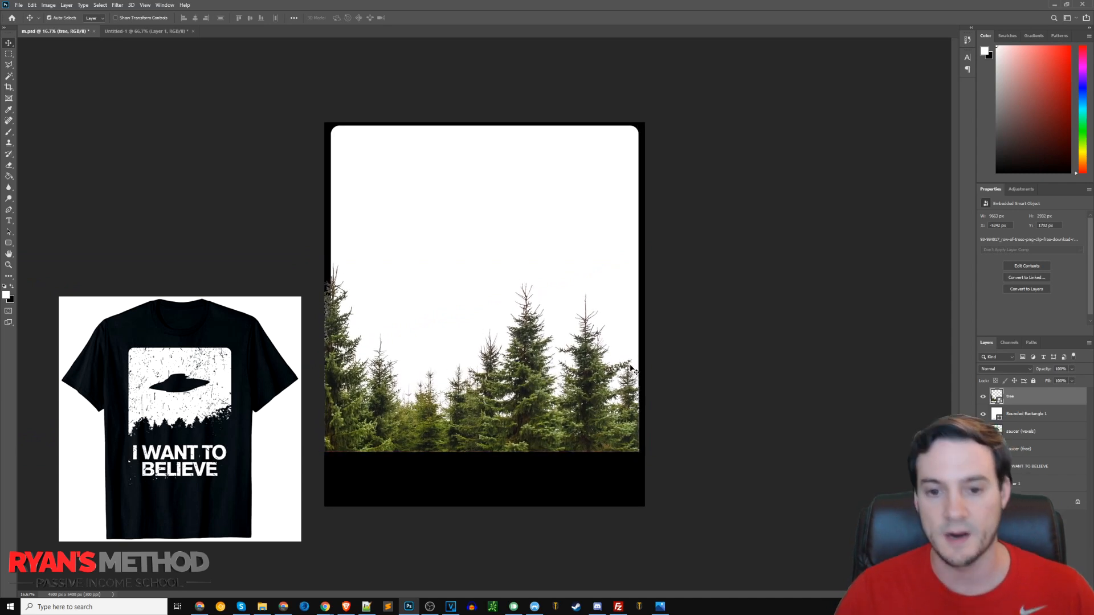
Step: Apply a black Color Overlay at 100% opacity to the tree layer
right_click(1020, 402)
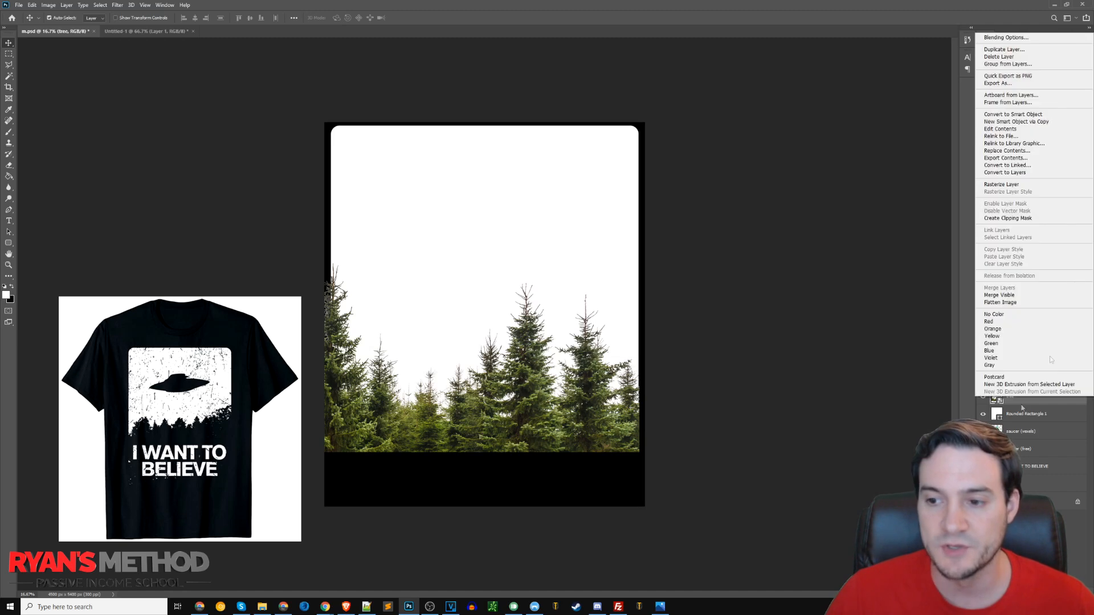
click(1005, 38)
click(619, 143)
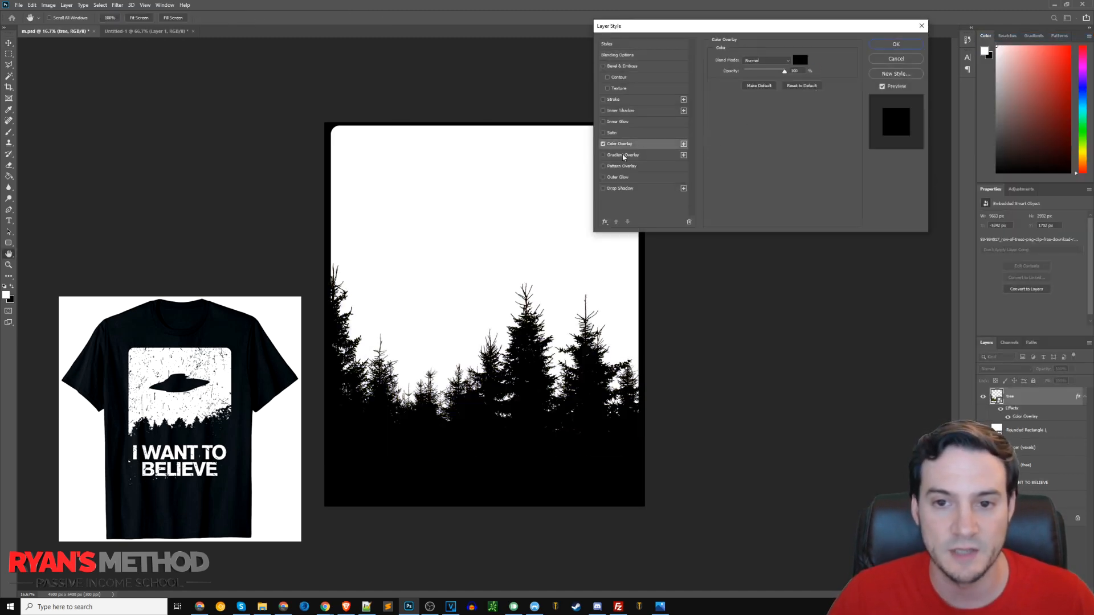
click(896, 44)
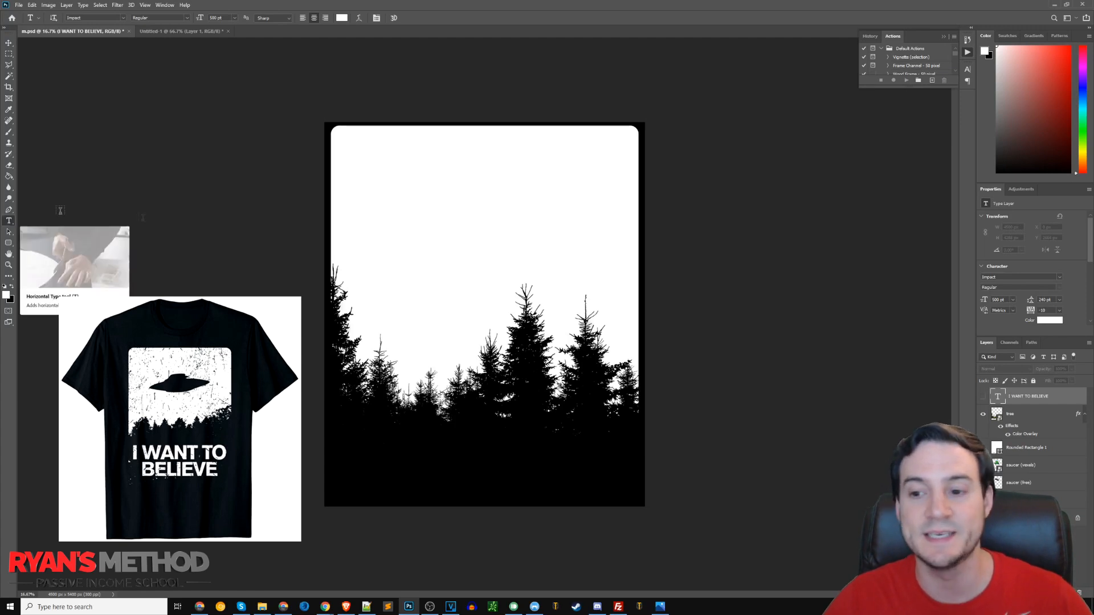
Step: Show the I WANT TO BELIEVE text layer and set its font size to 400 pt and its leading to 210 pt
click(983, 397)
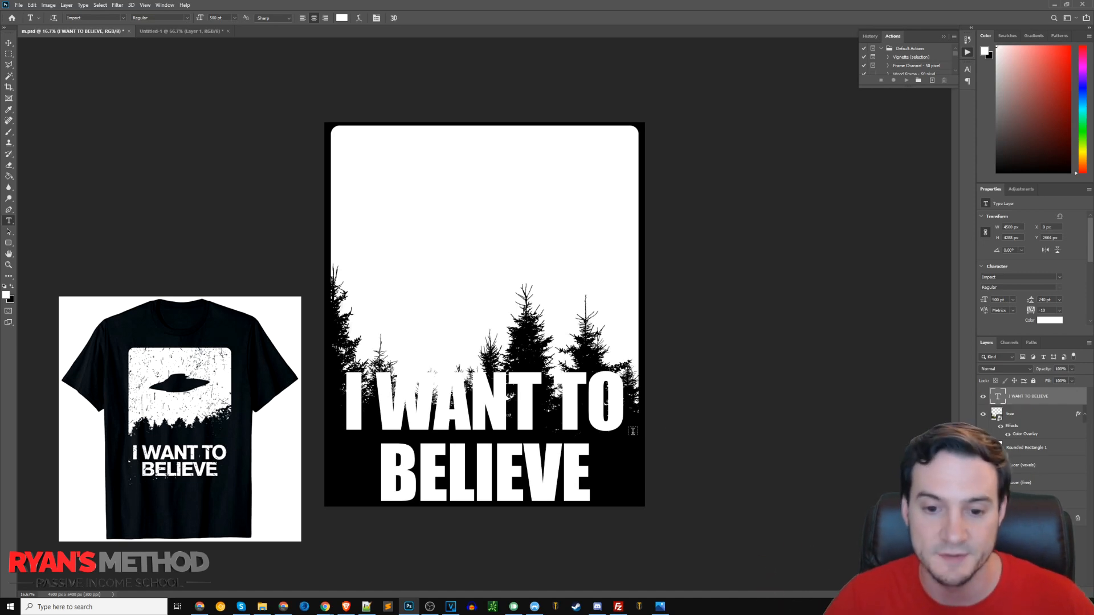
click(452, 409)
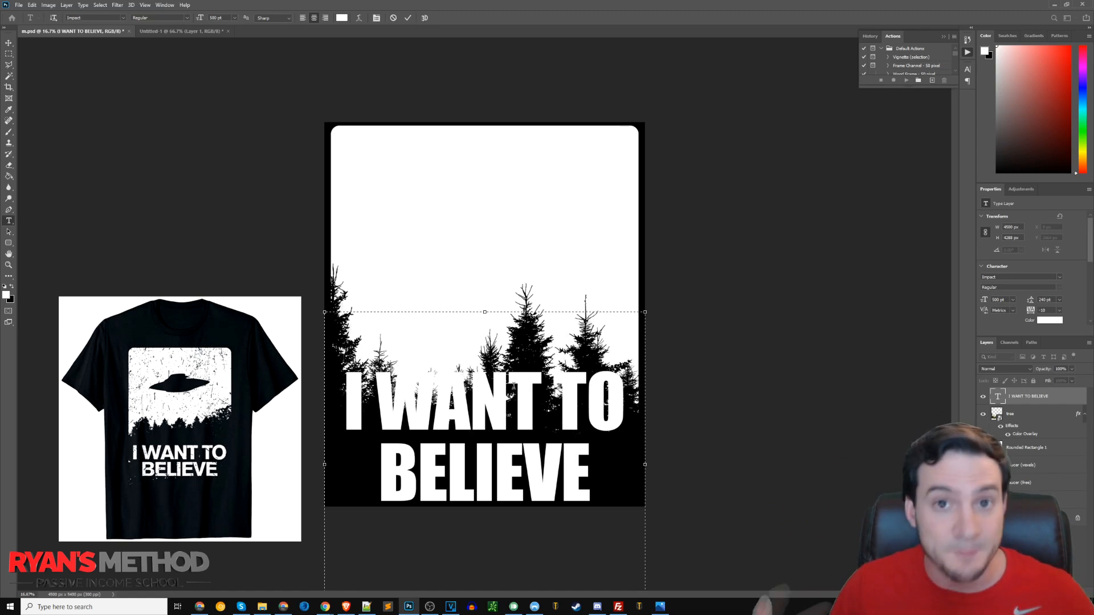
click(967, 82)
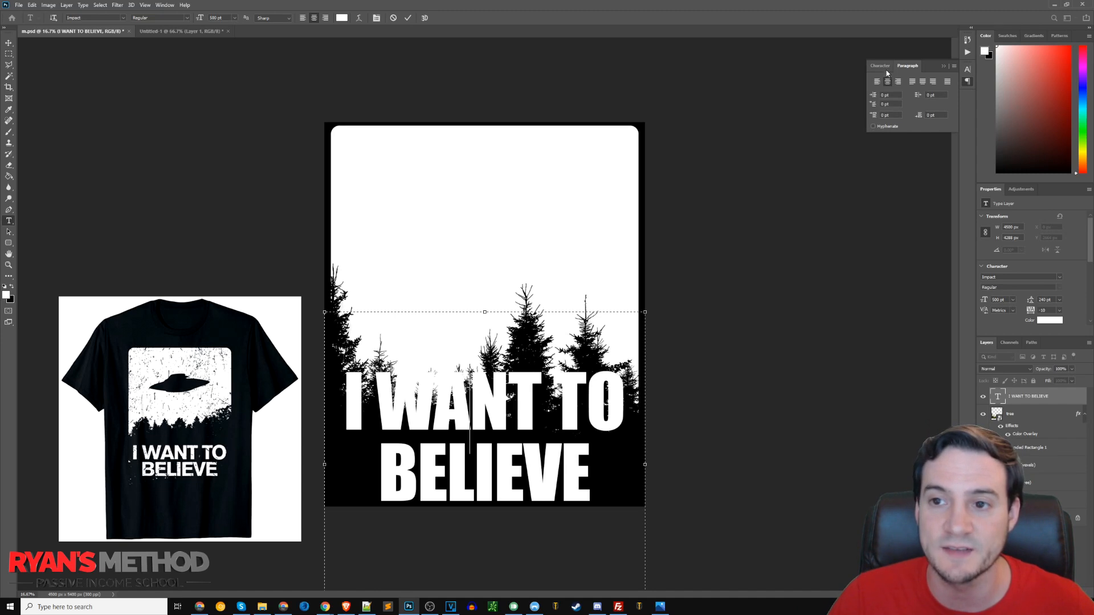
click(882, 66)
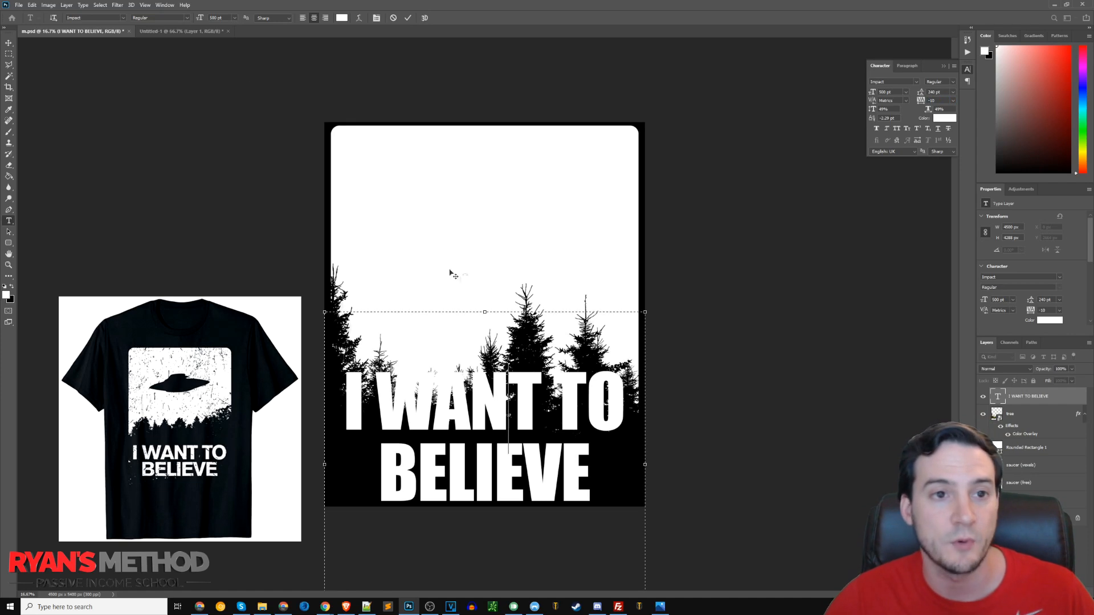
key(ctrl+a)
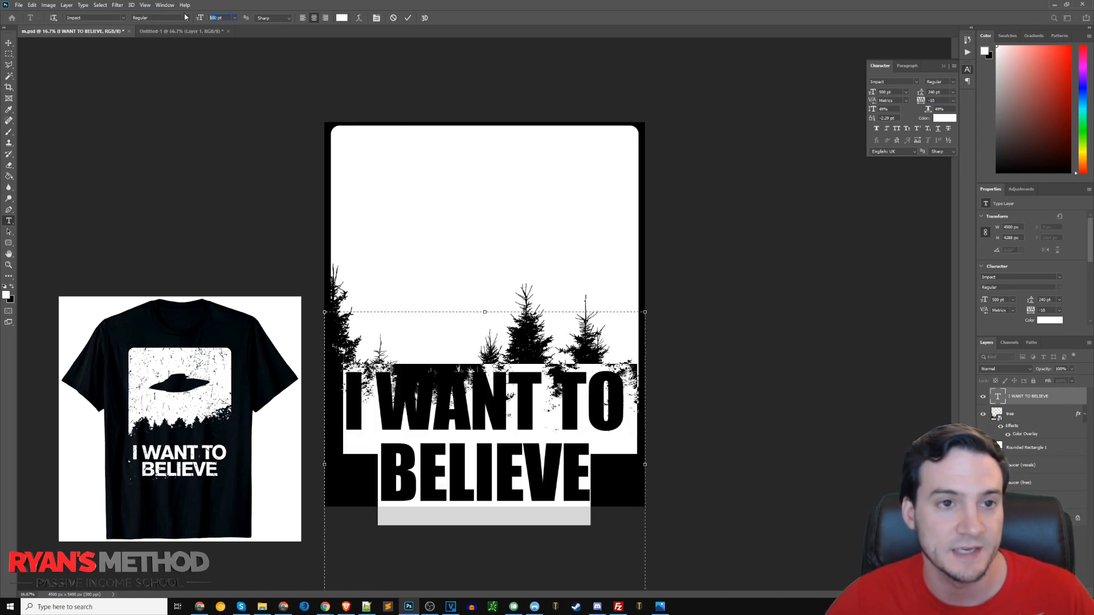
key(Return)
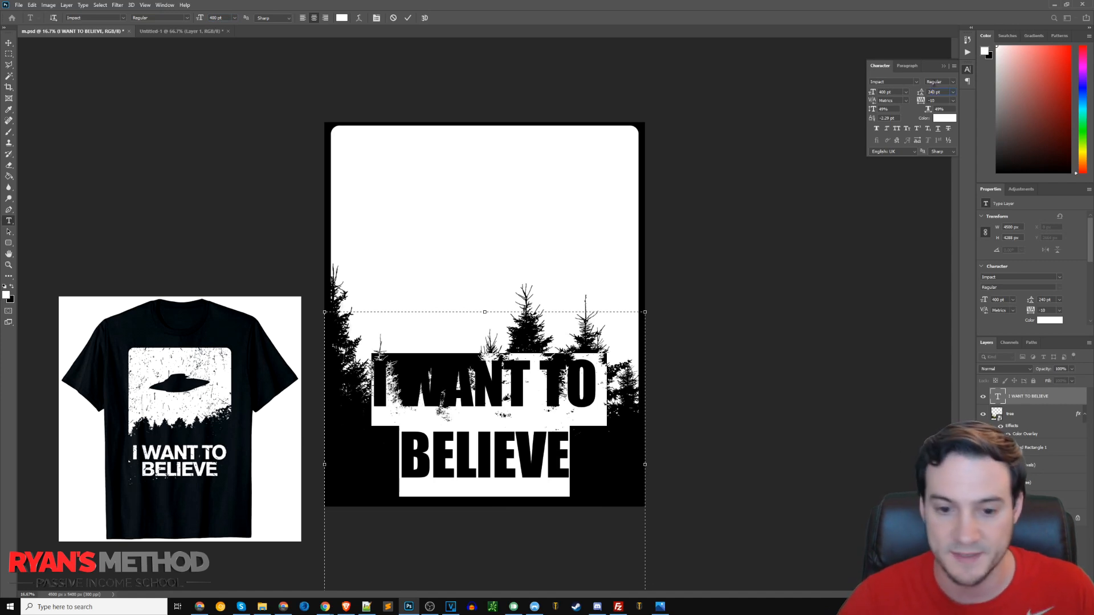
key(Return)
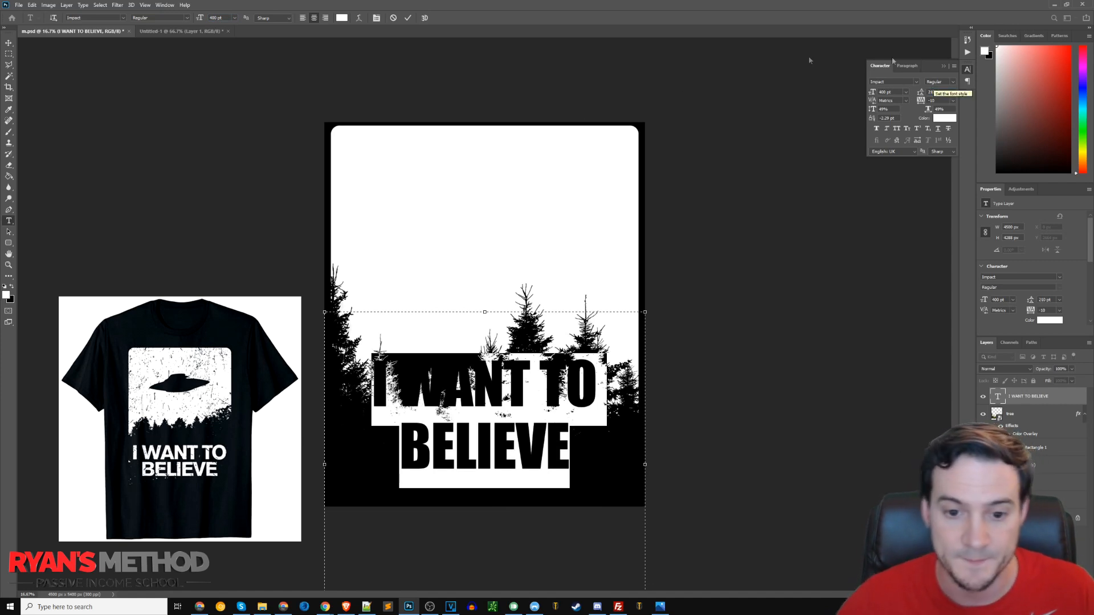
Step: Finish editing the text and move it down so its second line sits at the canvas's lower edge
key(ctrl+Return)
key(v)
drag(550, 384, 561, 437)
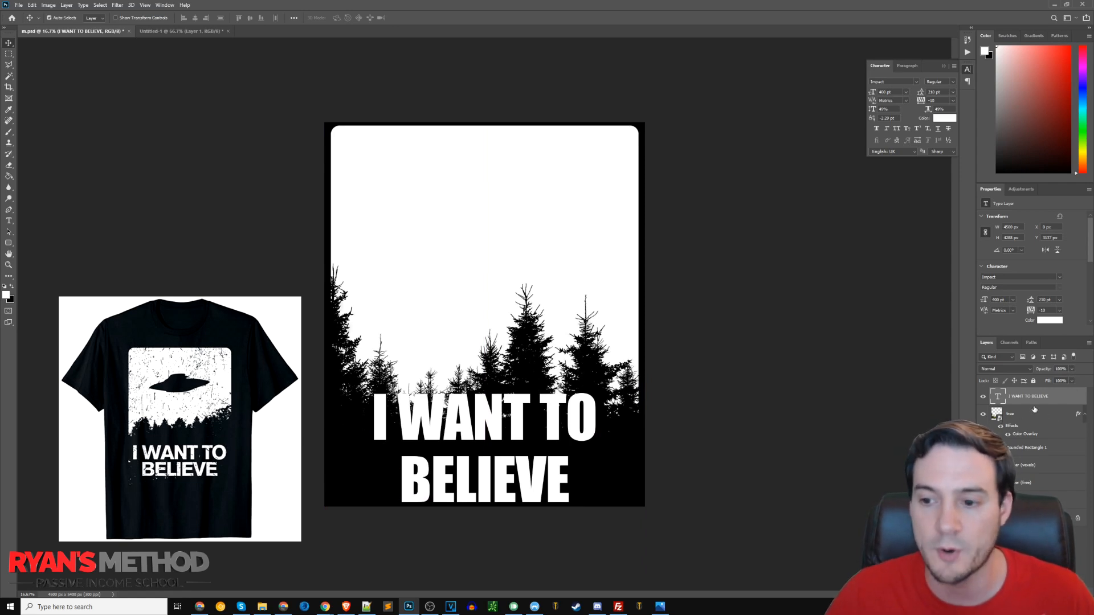
Step: Shorten the rounded rectangle from its lower edge to a height of about 4154 px
click(1026, 447)
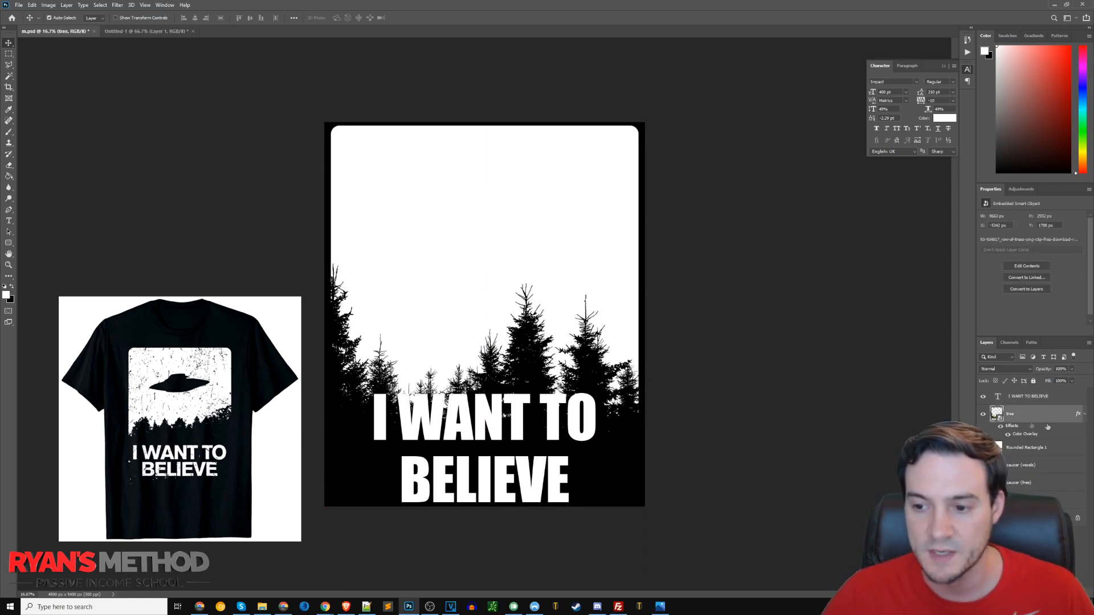
key(ctrl+t)
drag(485, 455, 495, 422)
key(ctrl+z)
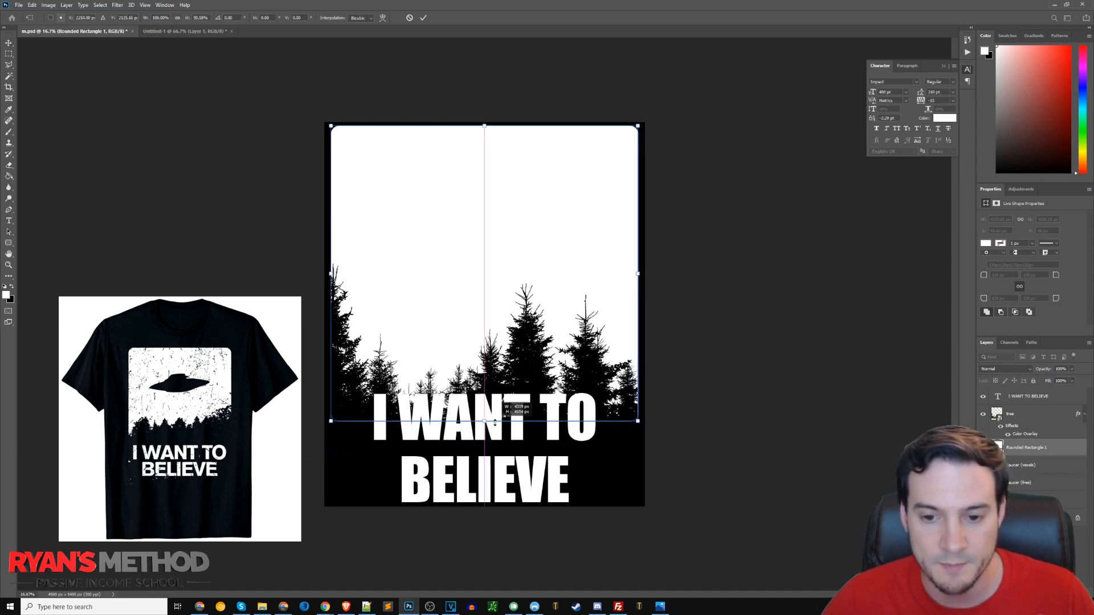
key(Return)
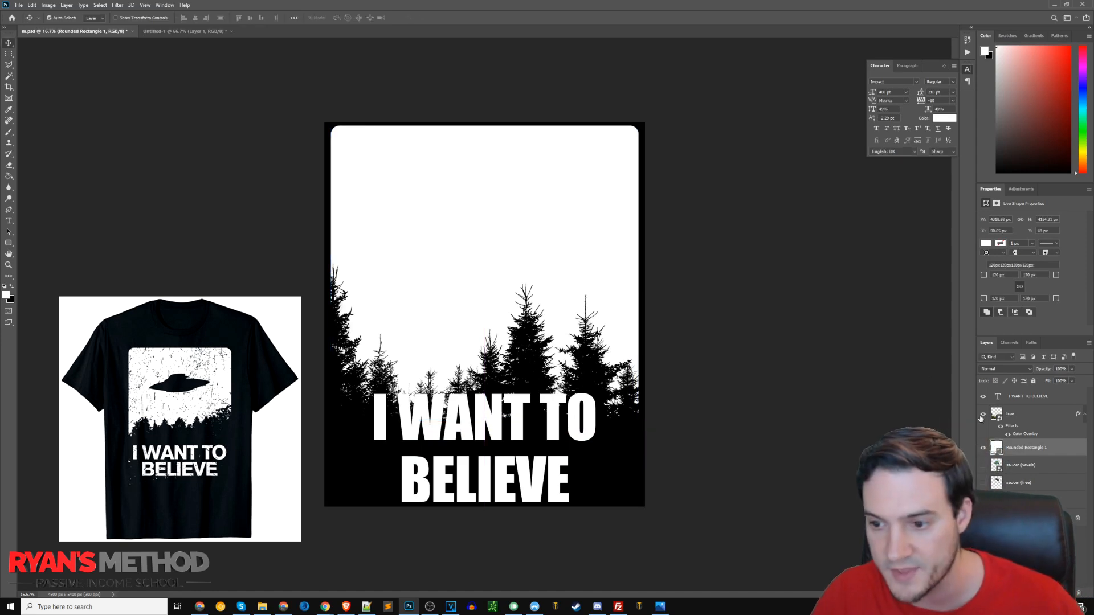
Step: Move the tree layer up above the text and stretch its lower edge down to the rounded rectangle's lower edge
click(1016, 417)
key(ctrl+t)
key(Up)
key(Up)
key(Up)
key(Up)
key(Up)
key(Up)
key(Up)
key(Up)
key(Up)
key(Up)
key(Up)
key(Up)
key(Up)
key(Up)
key(Up)
key(Up)
key(Up)
key(Up)
key(Up)
key(Up)
key(Up)
key(Up)
key(Up)
key(Up)
key(Up)
key(Up)
key(Up)
key(Up)
key(Up)
key(Up)
key(Up)
key(Up)
key(Up)
key(Up)
key(Up)
key(Up)
key(Up)
key(Up)
key(Up)
key(Up)
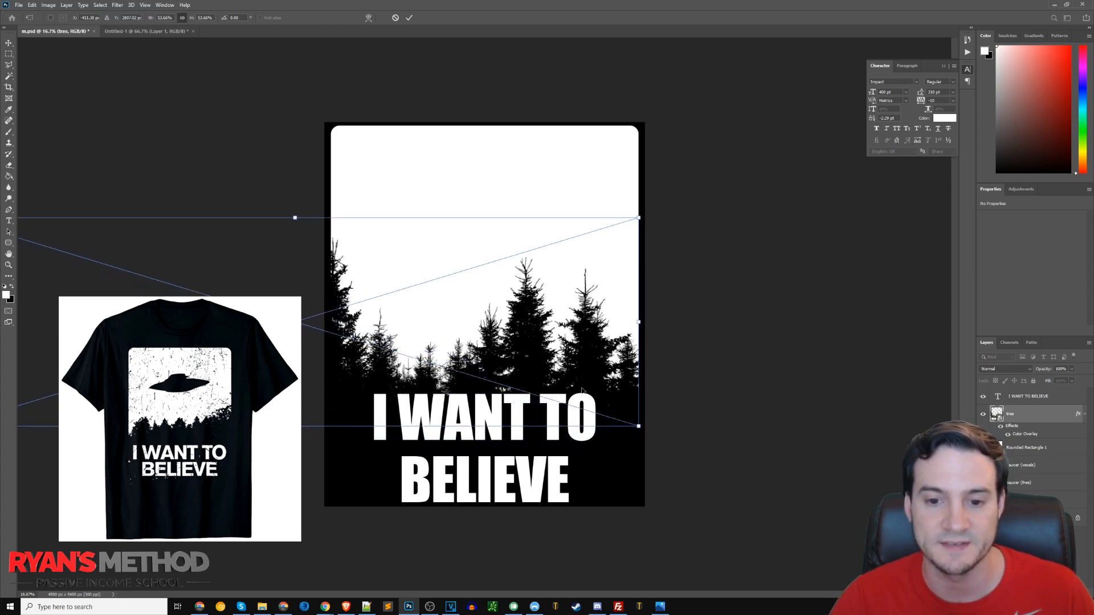
key(Up)
key(Up)
key(Up)
key(Up)
key(Up)
key(Up)
key(Up)
key(Up)
key(Up)
key(Up)
key(Up)
key(Up)
key(Up)
key(Up)
key(Up)
key(Up)
key(Up)
key(Up)
key(Up)
key(Up)
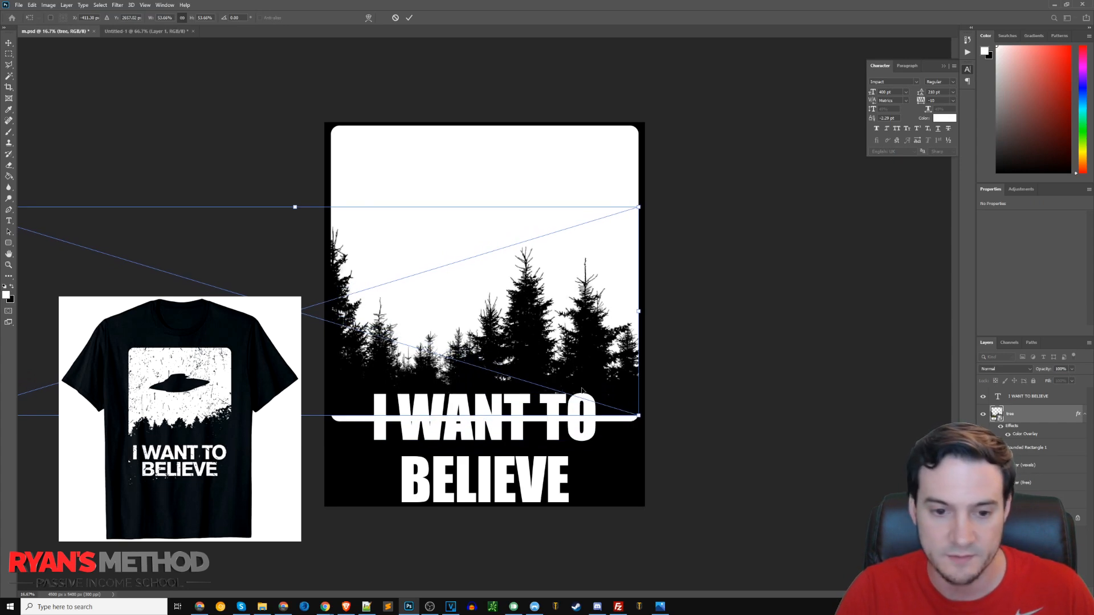
drag(294, 416, 294, 421)
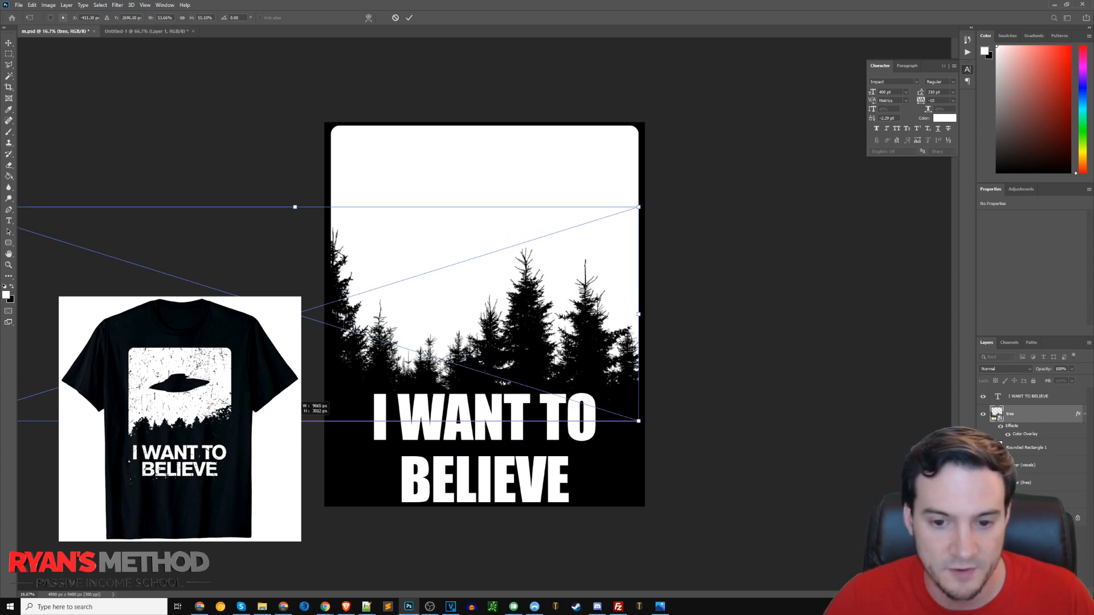
key(Return)
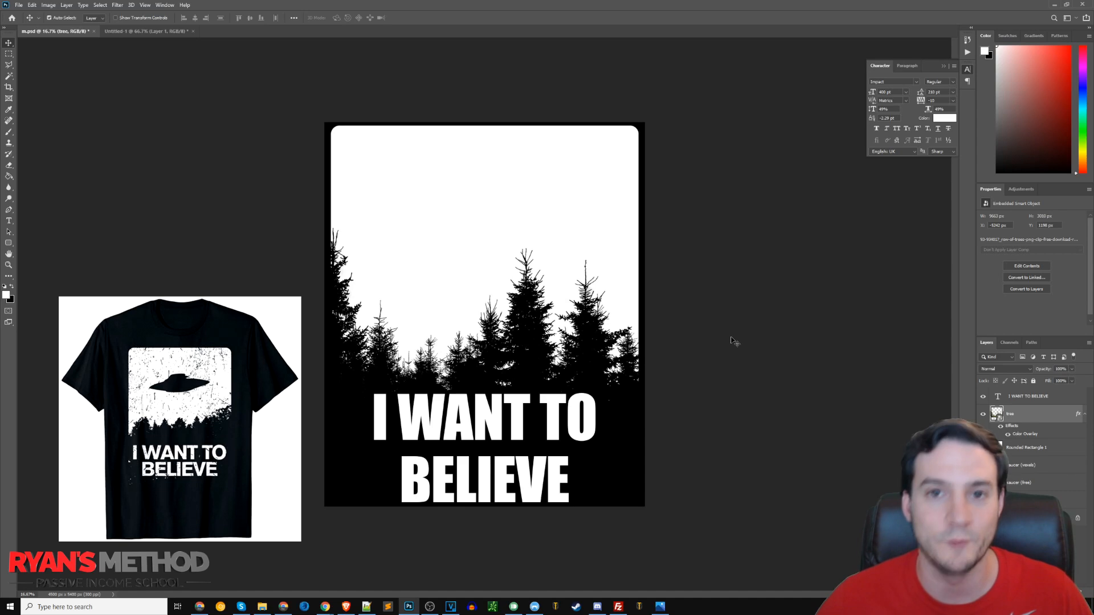
click(941, 66)
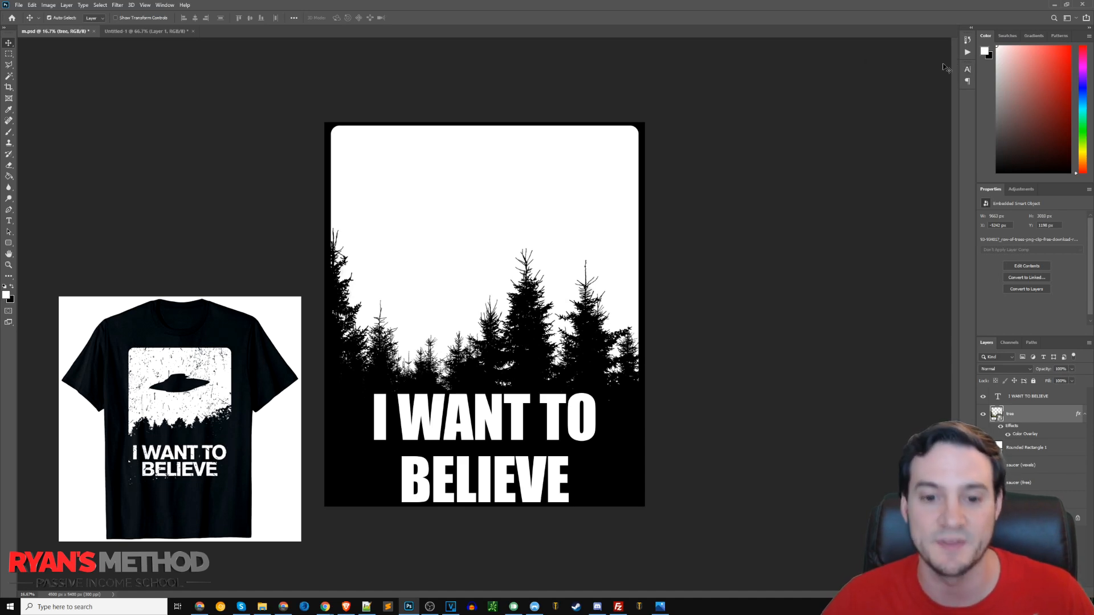
Step: Scale the I WANT TO BELIEVE text down slightly and centre it below the trees near the canvas's lower edge
click(1016, 399)
key(ctrl+t)
drag(325, 346, 353, 373)
drag(496, 439, 502, 425)
key(Return)
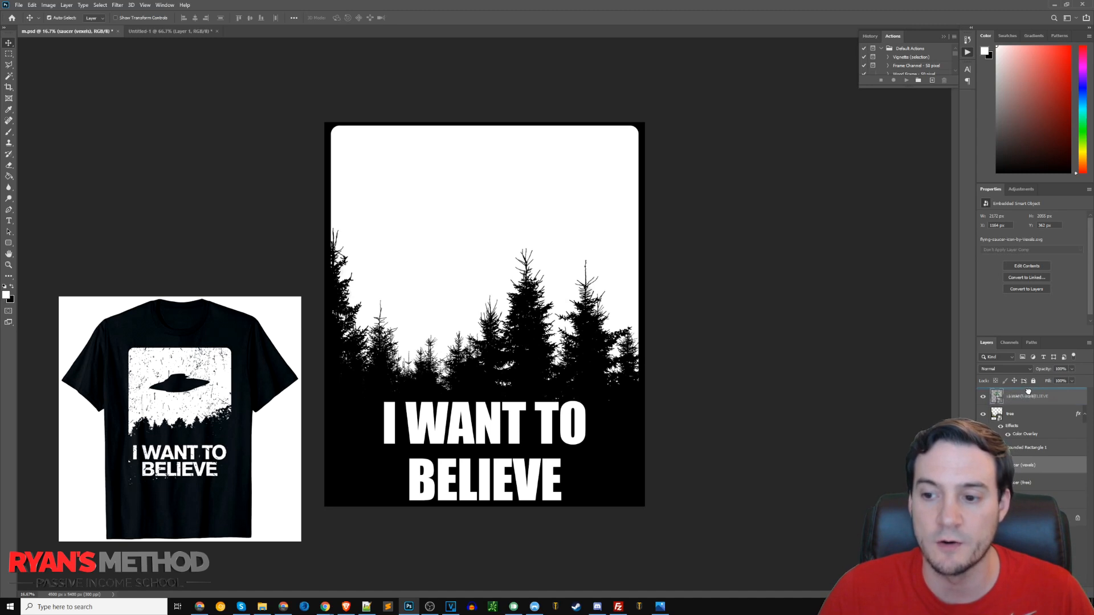
Step: Bring the saucer (vexels) layer to the top of the stack, scale it down and centre it above the trees
drag(1028, 391, 1030, 394)
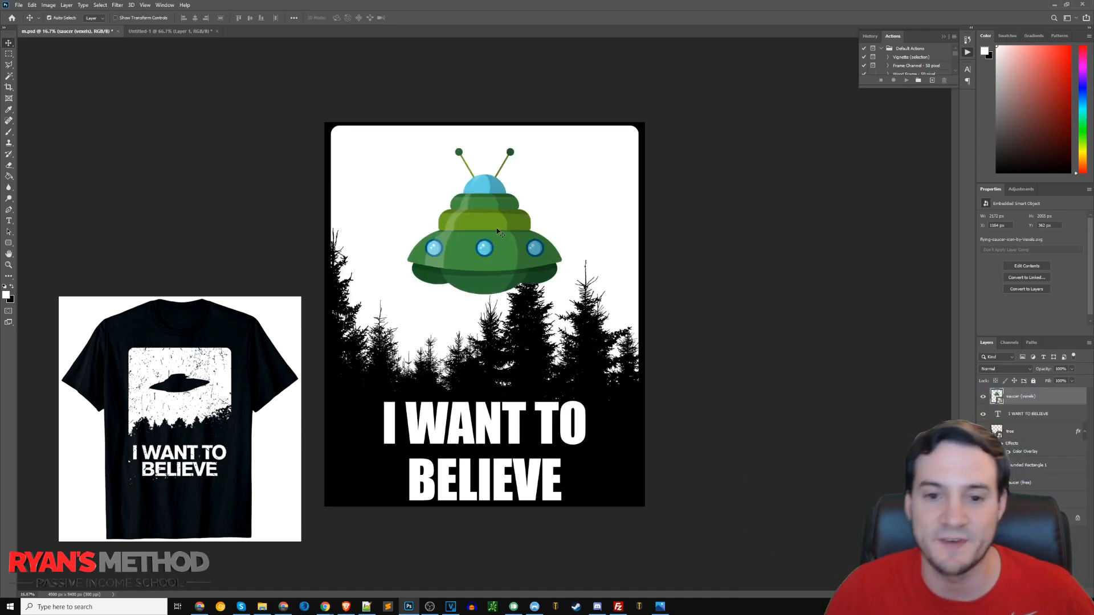
drag(486, 228, 490, 215)
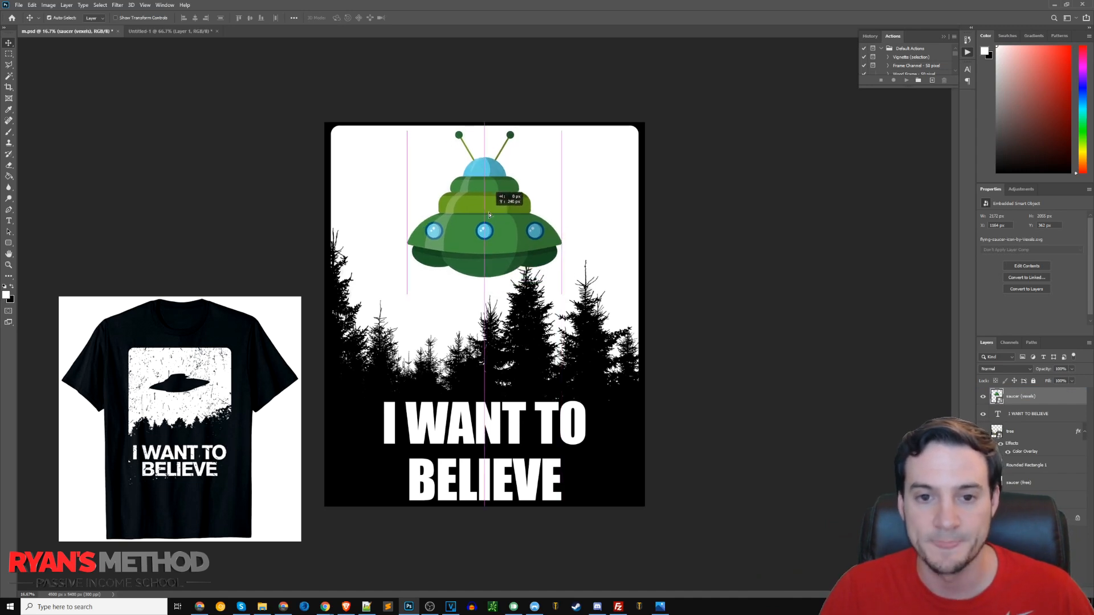
key(ctrl+t)
drag(407, 277, 450, 236)
drag(523, 212, 511, 221)
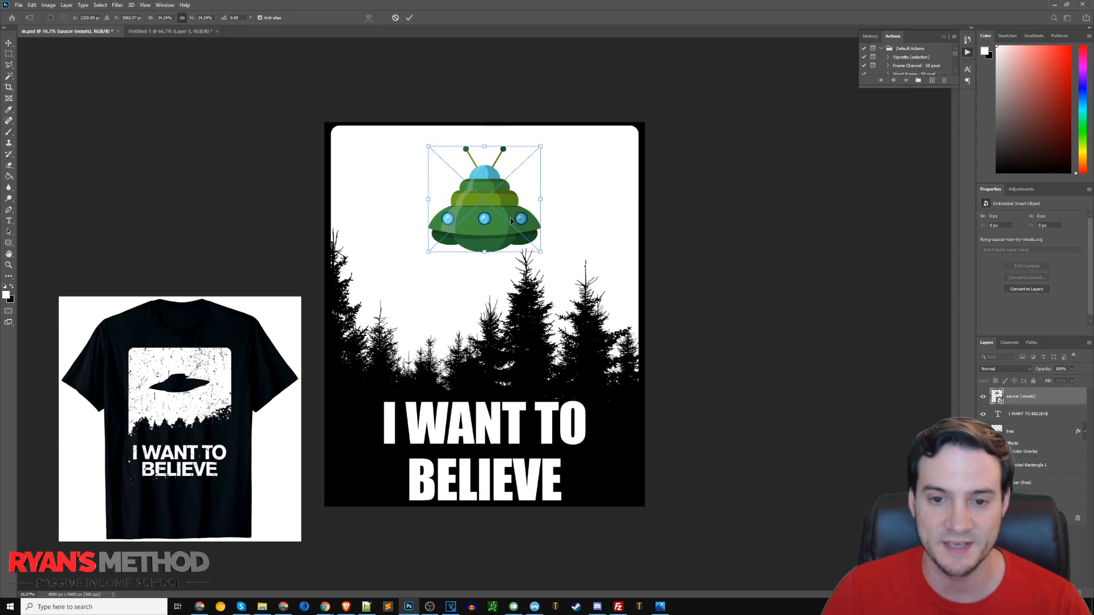
key(Return)
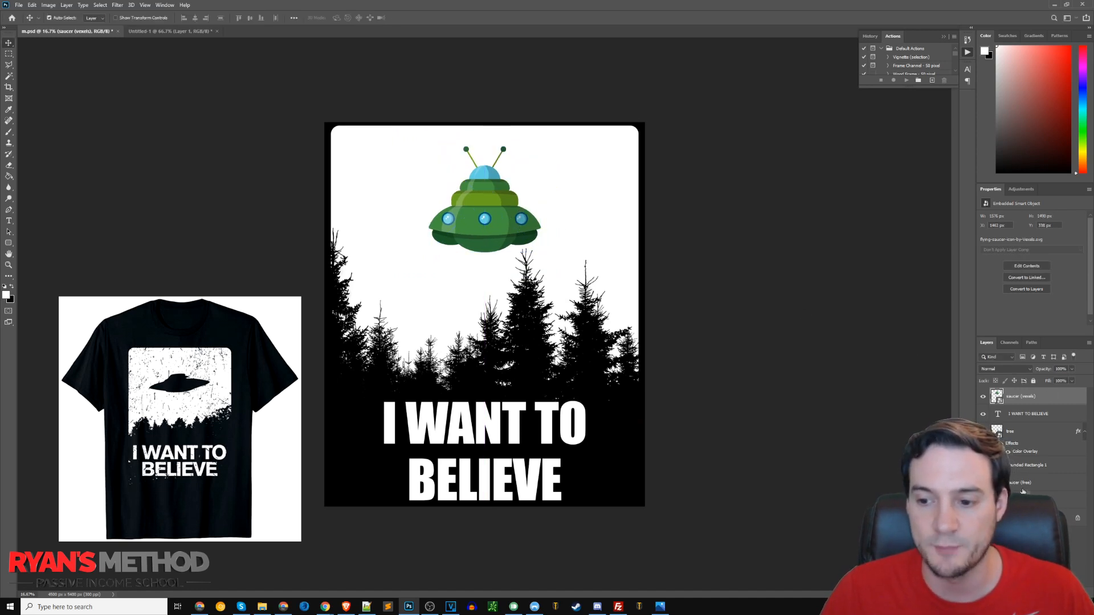
Step: Place the saucer (free) layer above the text layer, hide saucer (vexels), and move the free saucer up and rotate it slightly
drag(1024, 412, 1026, 415)
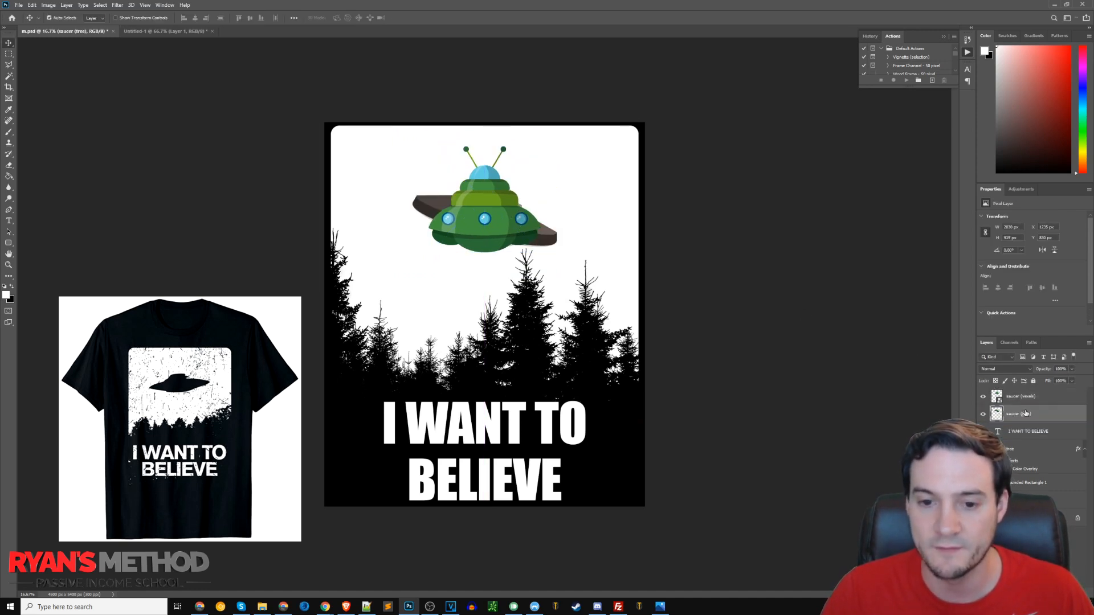
click(982, 396)
drag(513, 207, 513, 191)
key(ctrl+t)
drag(562, 256, 569, 253)
key(Return)
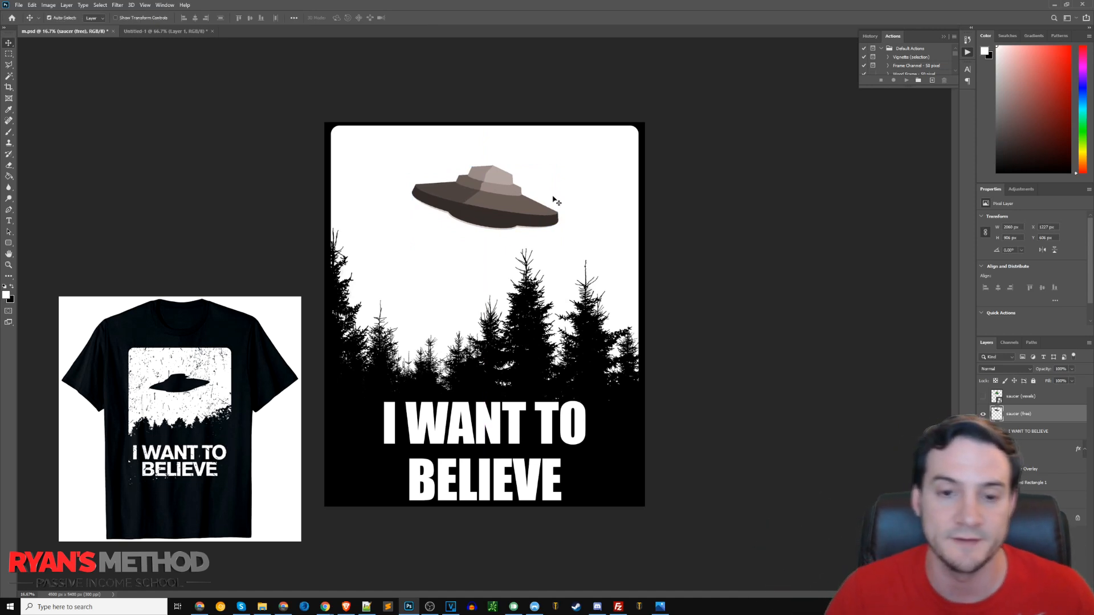
Step: Hide the saucer (free) layer and show the saucer (vexels) layer instead
click(982, 415)
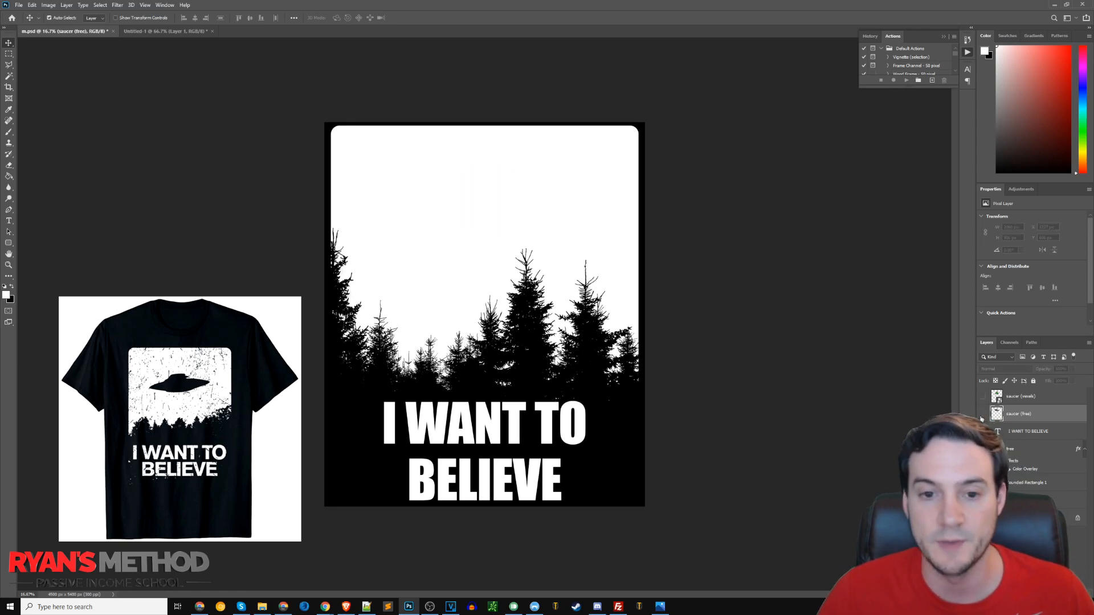
click(998, 397)
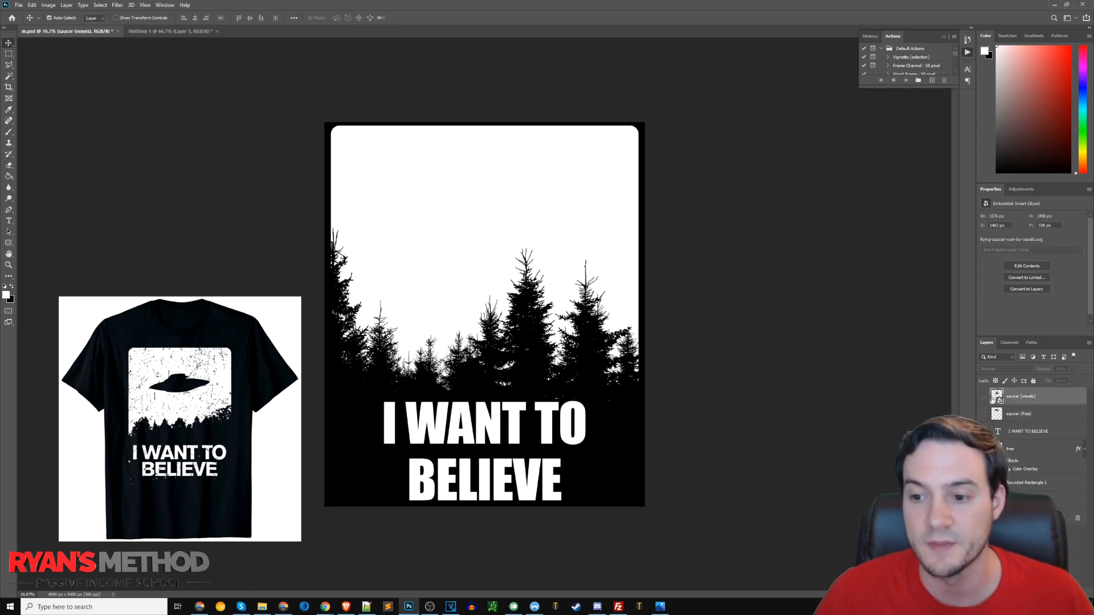
click(982, 396)
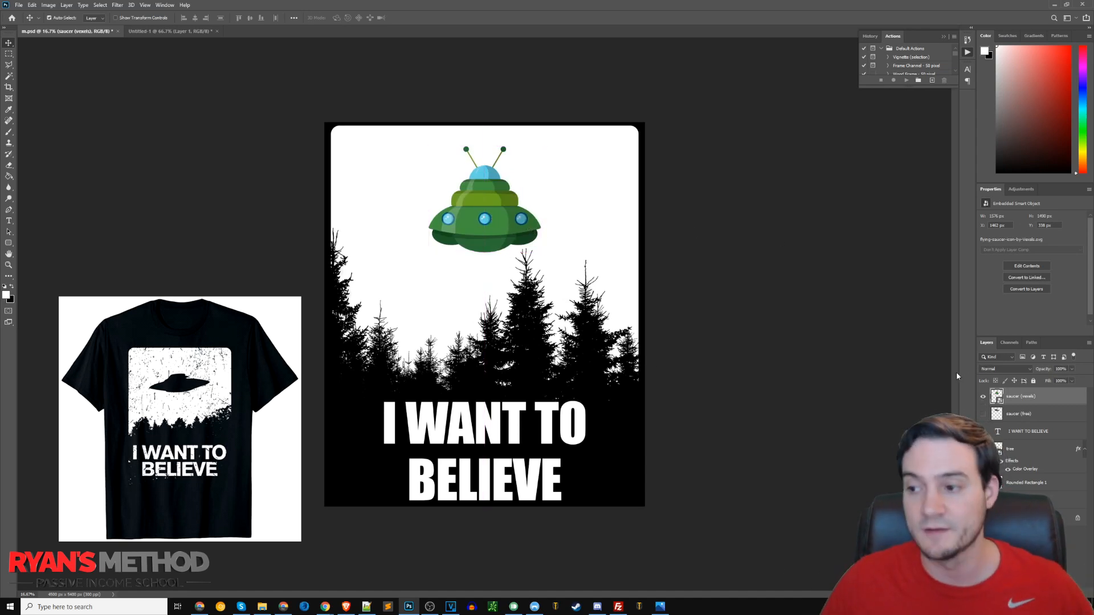
Step: Add a black (000000) Color Overlay to the saucer (vexels) layer
right_click(1013, 399)
click(1005, 39)
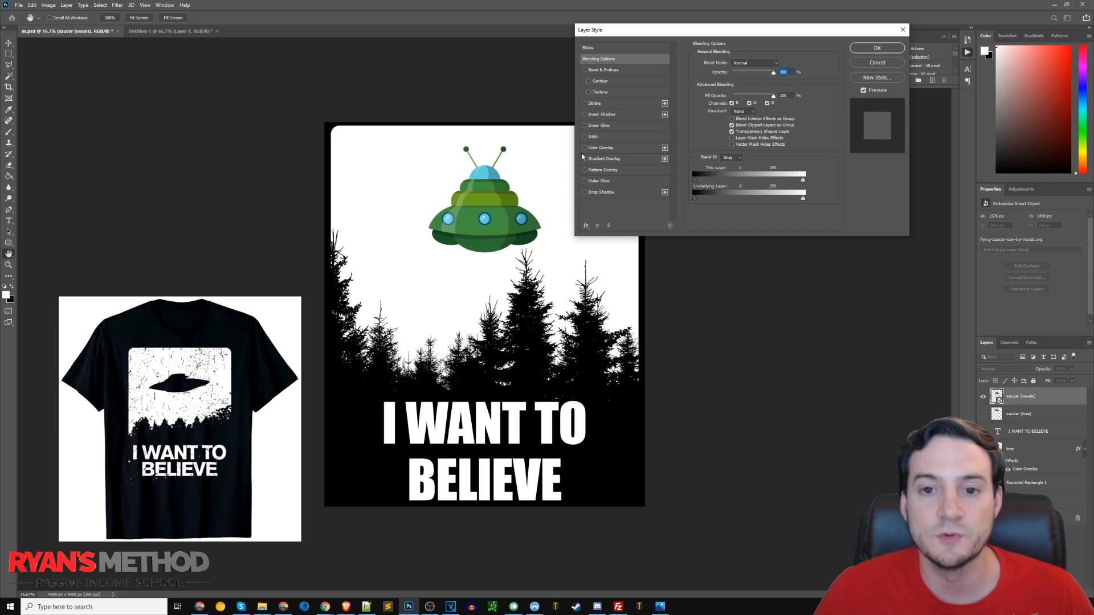
click(584, 148)
click(598, 150)
click(779, 65)
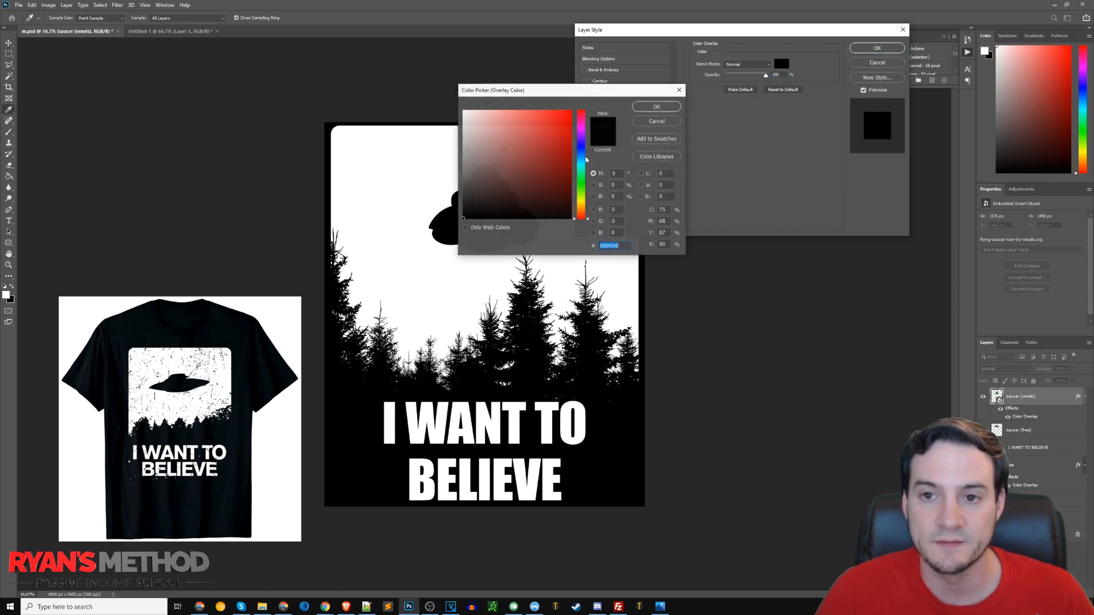
click(657, 106)
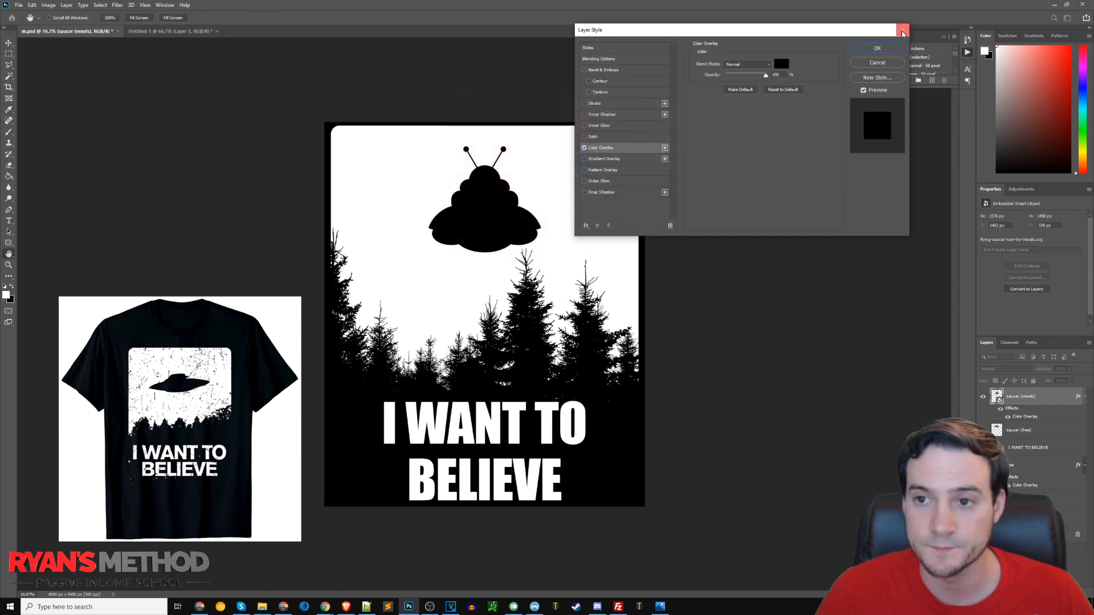
key(Return)
Step: Nudge the black saucer up and tilt it counterclockwise above the trees
drag(505, 223, 505, 218)
key(ctrl+t)
mouse_move(553, 261)
mouse_down()
mouse_move(542, 269)
mouse_move(580, 246)
mouse_move(574, 253)
mouse_up()
key(Escape)
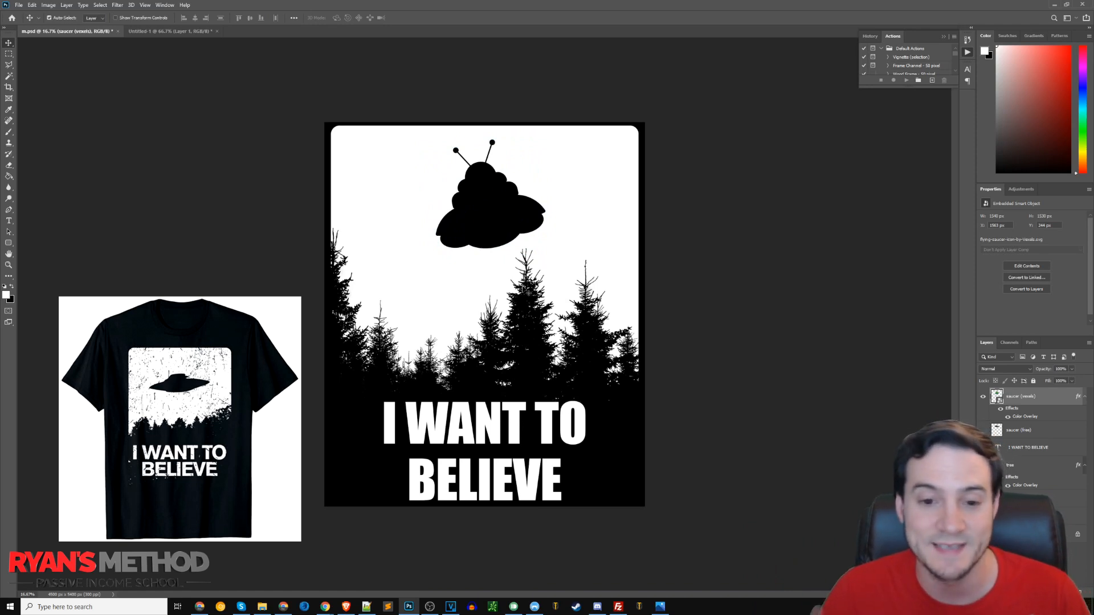
Step: Merge the saucer (free), text, tree and Rounded Rectangle 1 layers into one layer and check it by toggling its visibility
click(1024, 431)
click(1029, 517)
click(1028, 499)
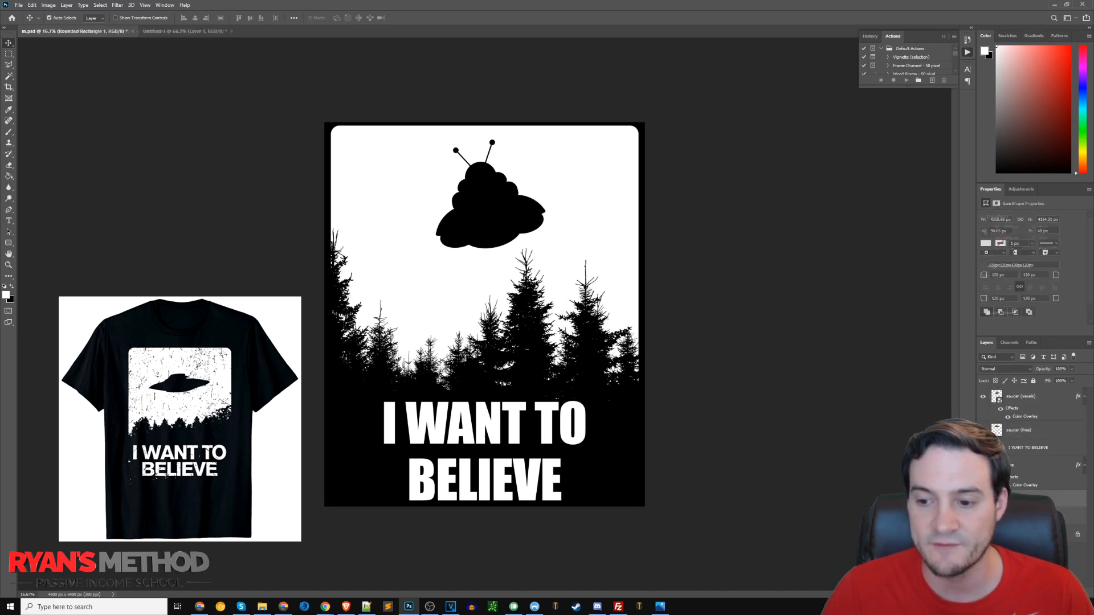
click(983, 534)
click(983, 535)
click(983, 535)
click(983, 534)
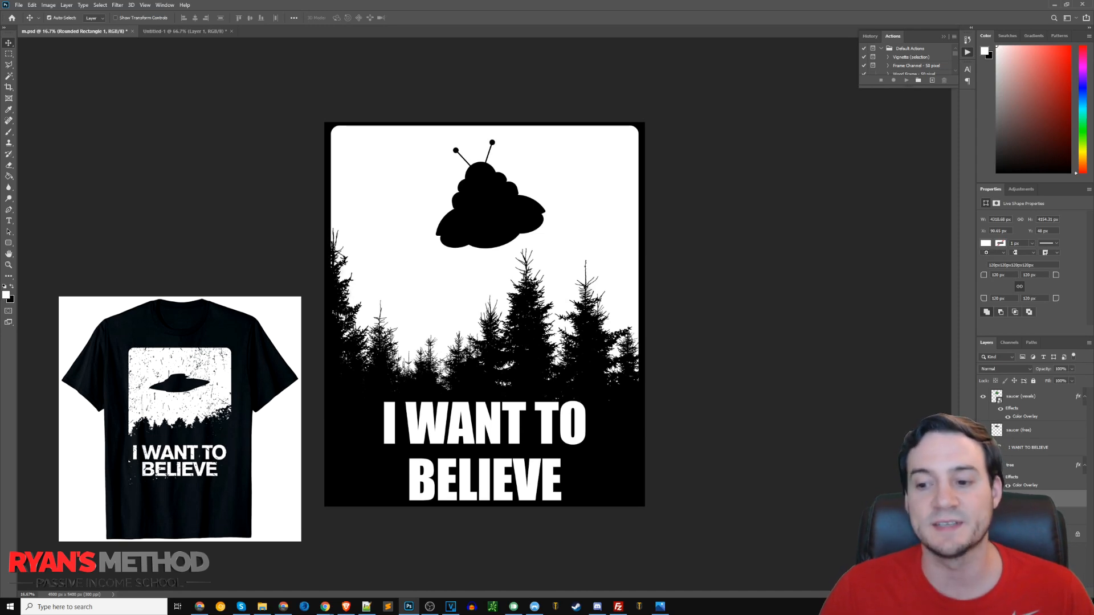
click(1018, 437)
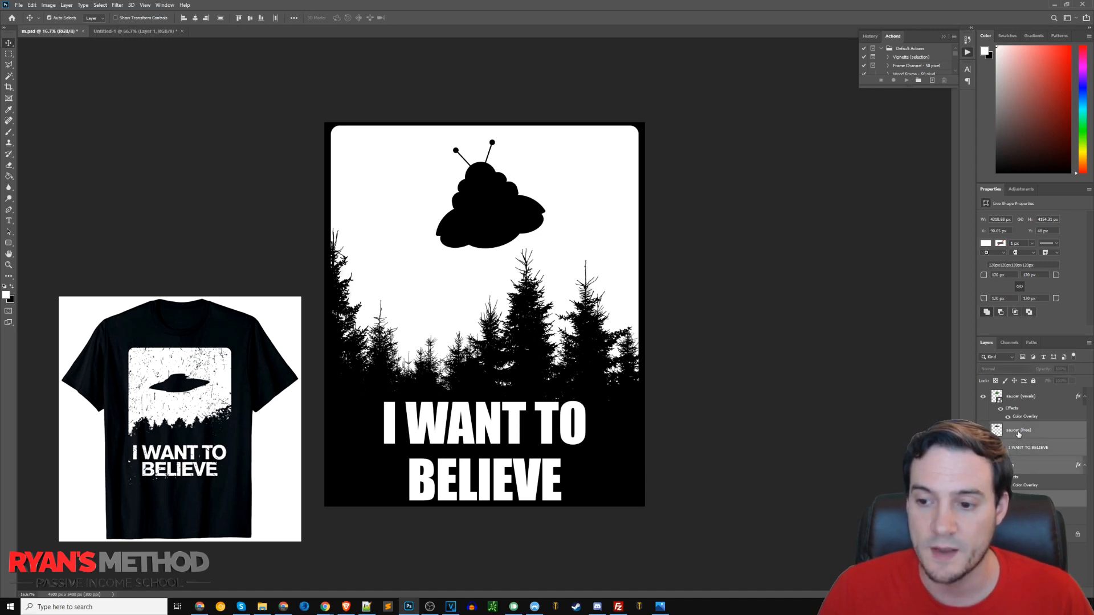
right_click(1019, 435)
click(1004, 324)
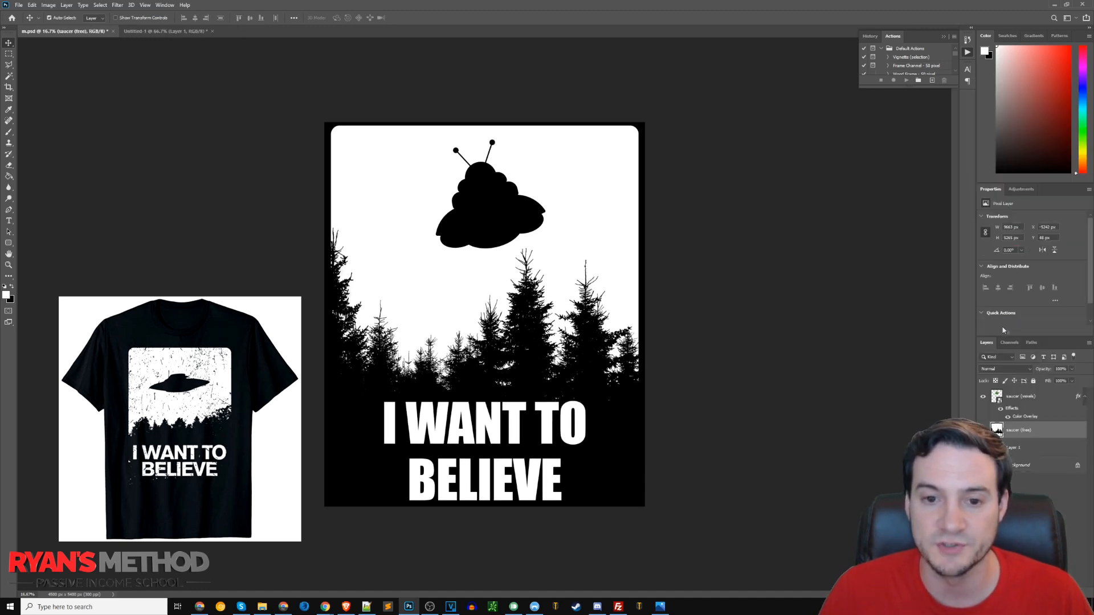
click(982, 430)
click(983, 430)
click(983, 430)
click(983, 430)
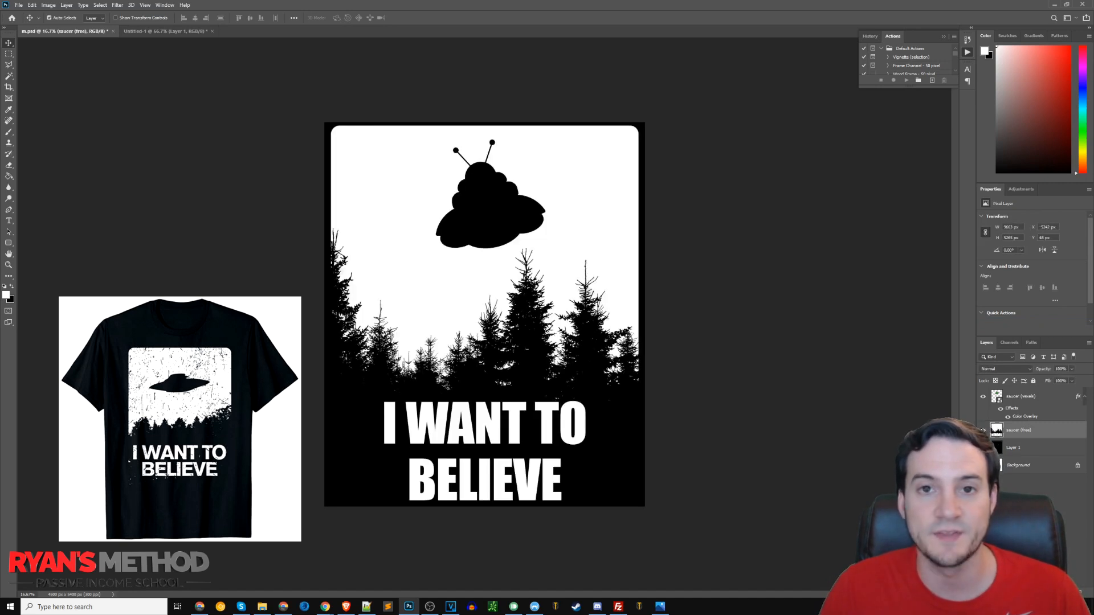
Step: Stretch the distress texture in the Alpha 1 channel to cover the whole canvas
click(1010, 343)
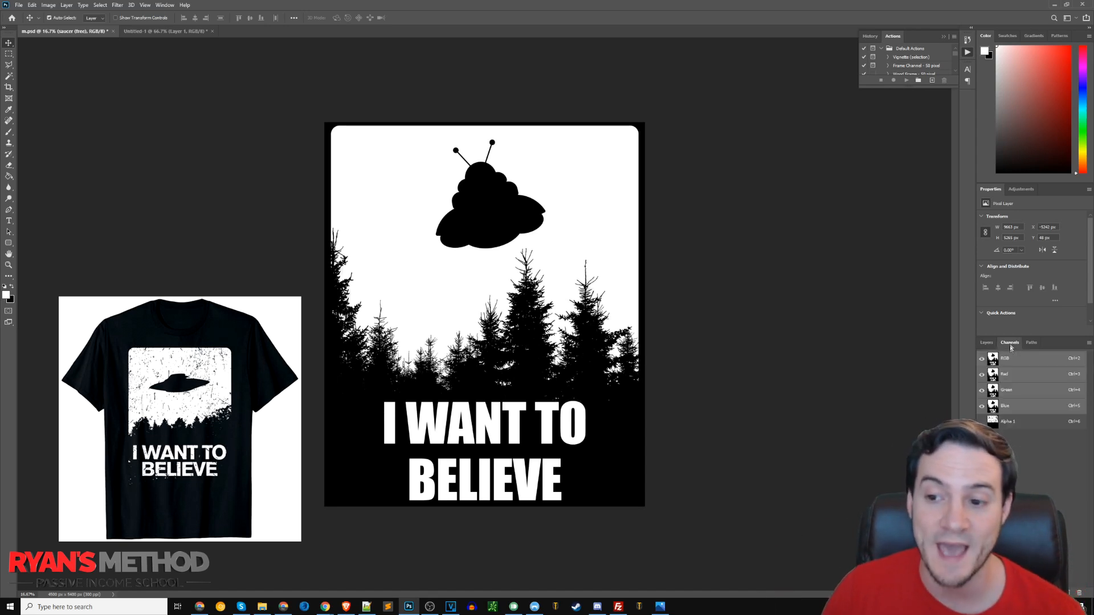
click(1003, 421)
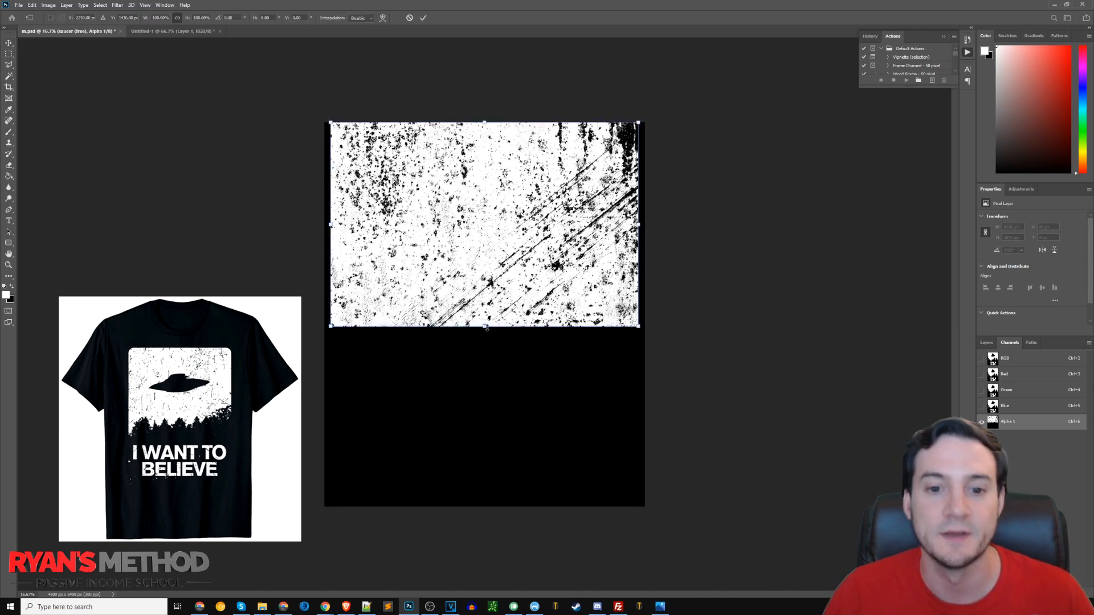
key(ctrl+t)
drag(485, 326, 490, 502)
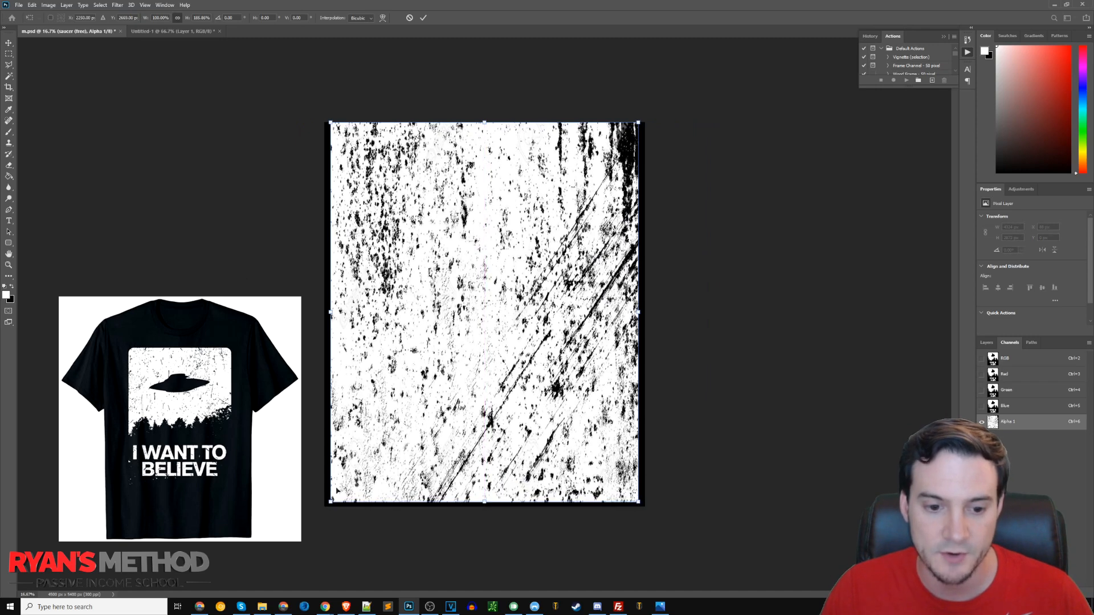
drag(331, 320, 324, 319)
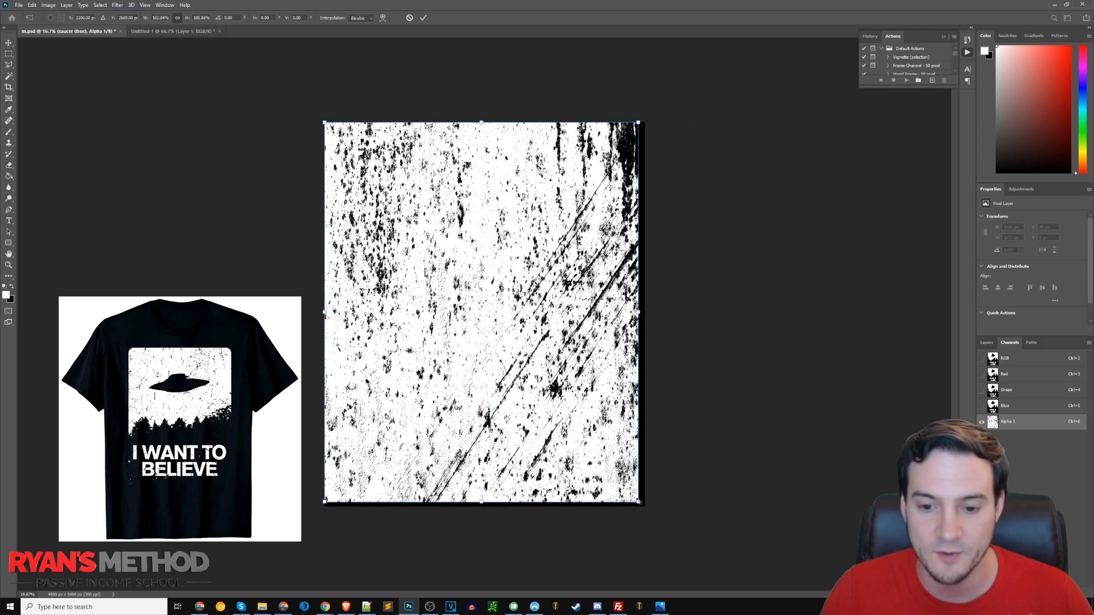
drag(639, 501, 645, 506)
key(Return)
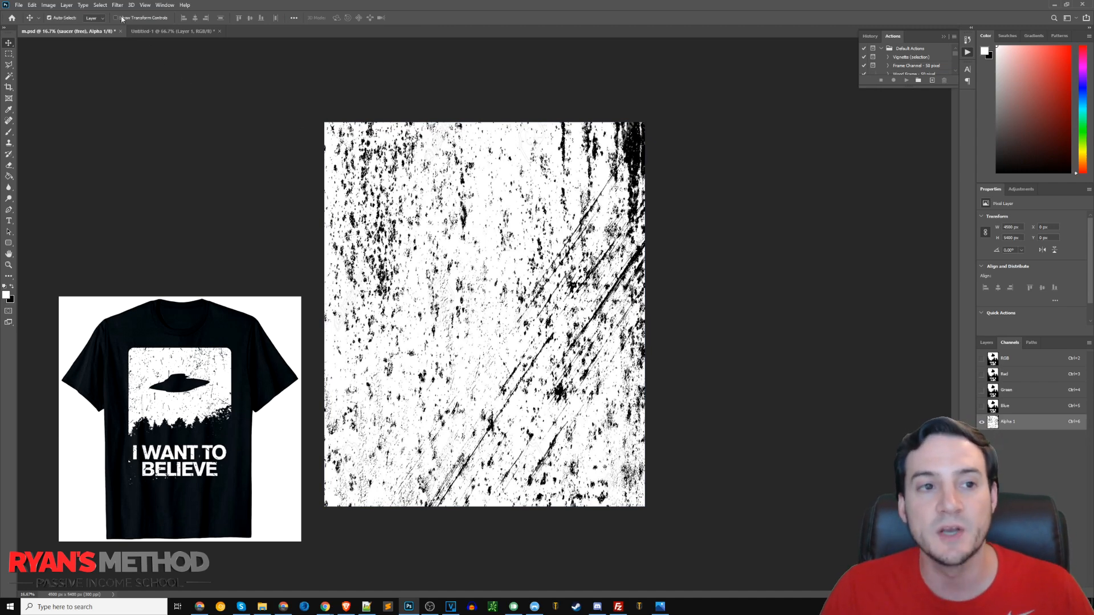
Step: Select the black areas of the Alpha 1 texture with Color Range
click(100, 5)
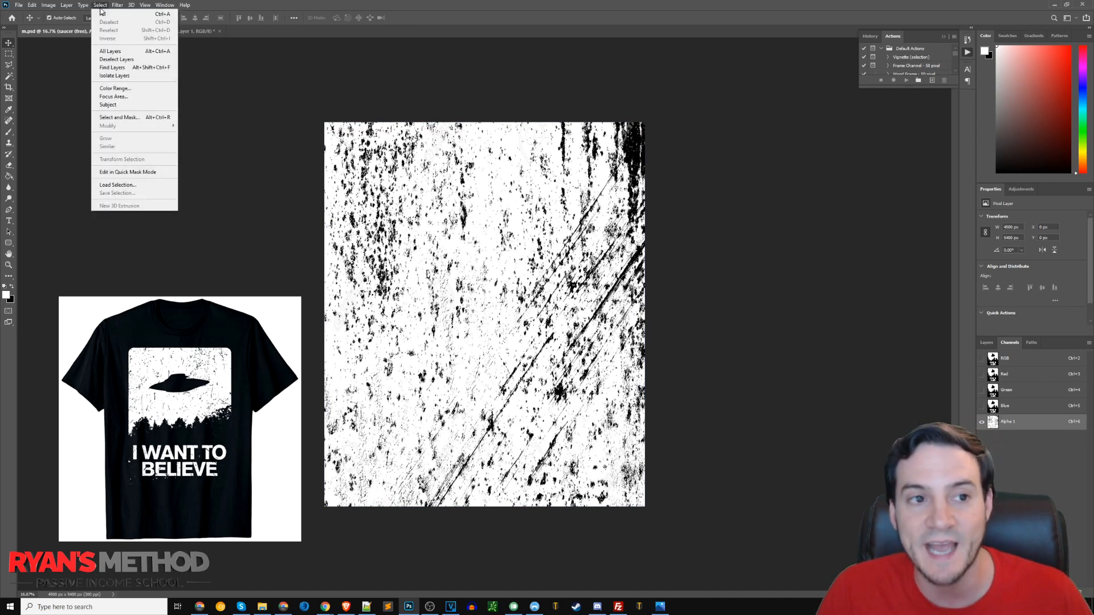
click(115, 88)
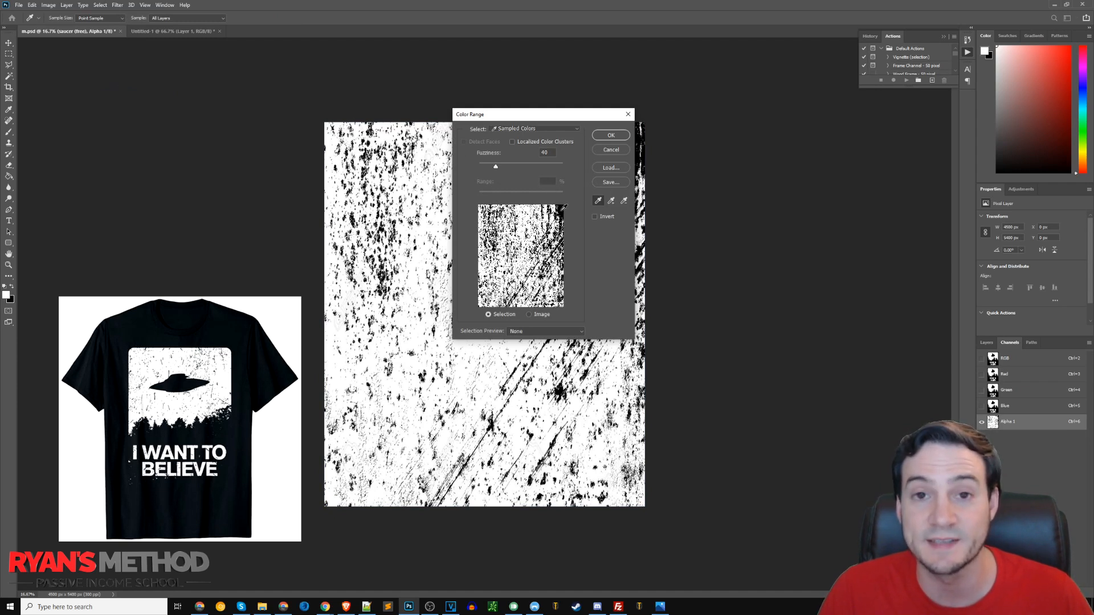
click(563, 209)
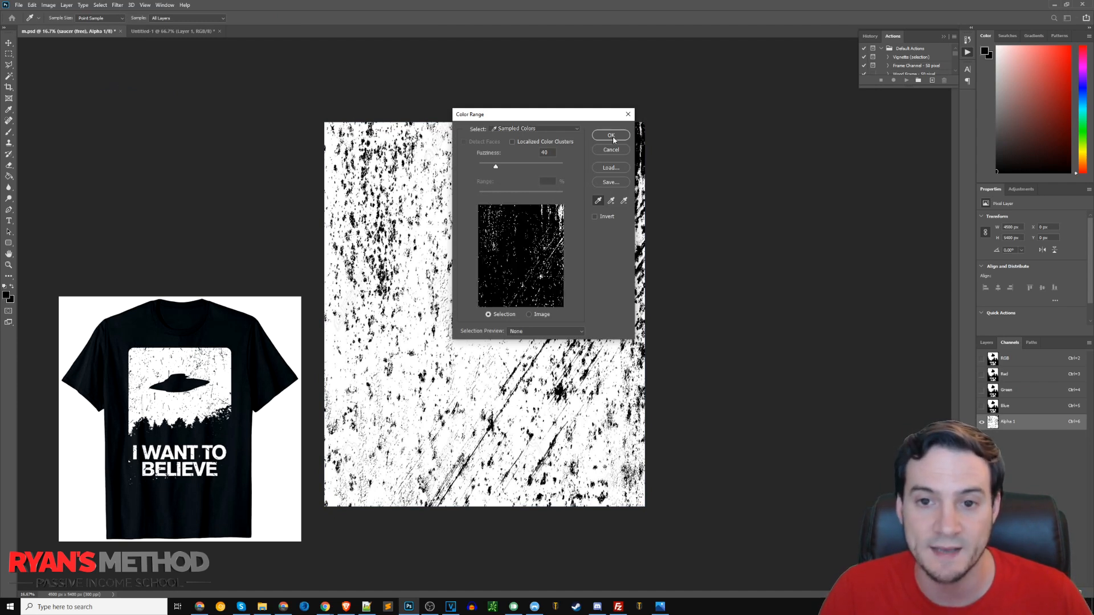
click(613, 138)
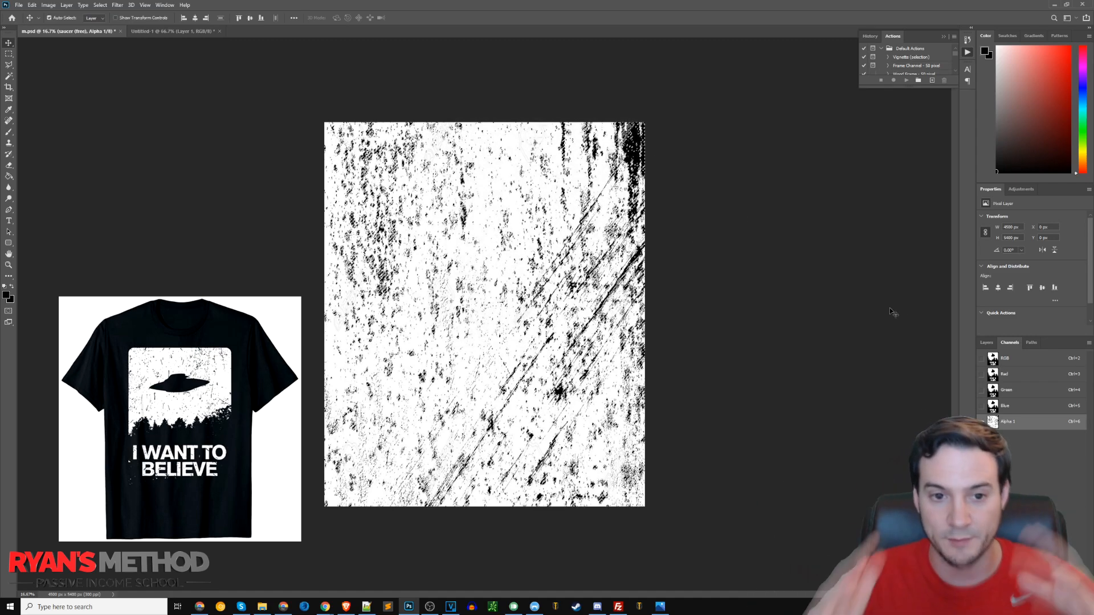
Step: Delete the texture selection from the merged saucer (free) layer and clear the selection
click(986, 342)
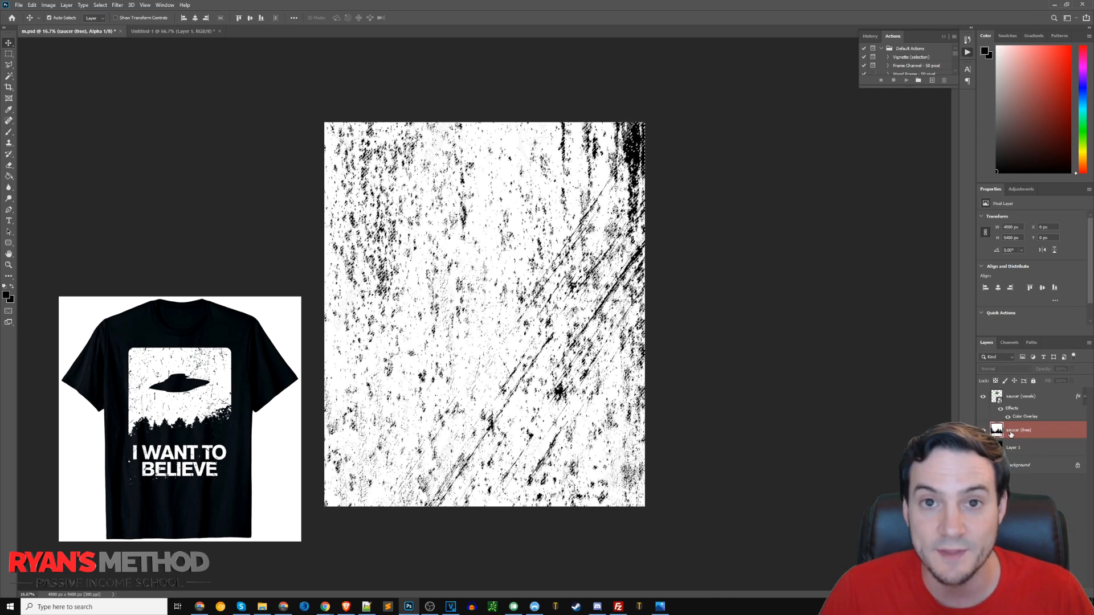
click(1012, 432)
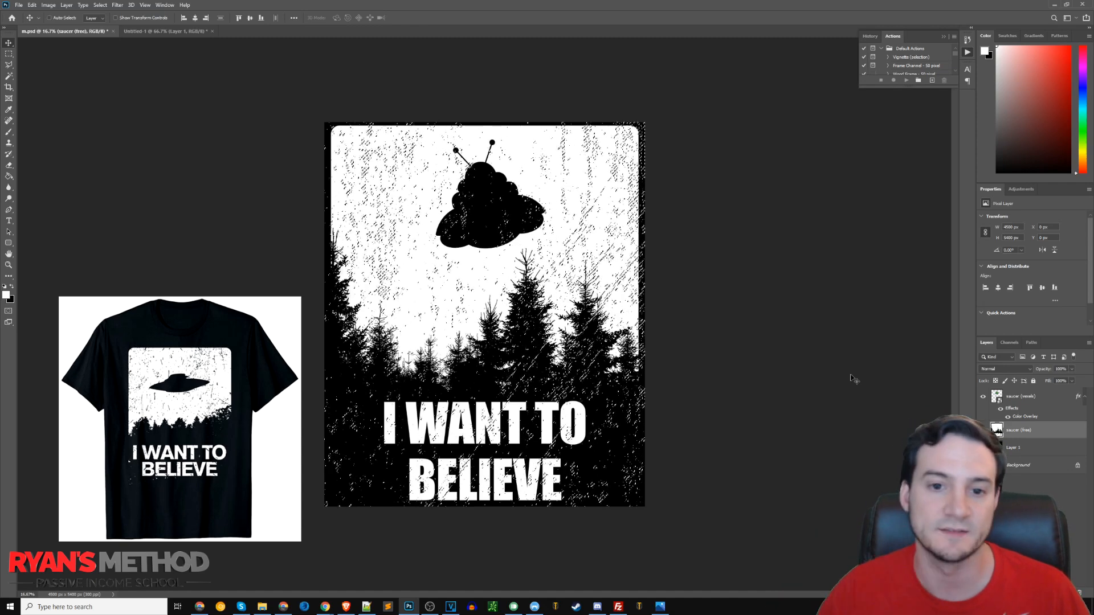
key(Delete)
key(ctrl+d)
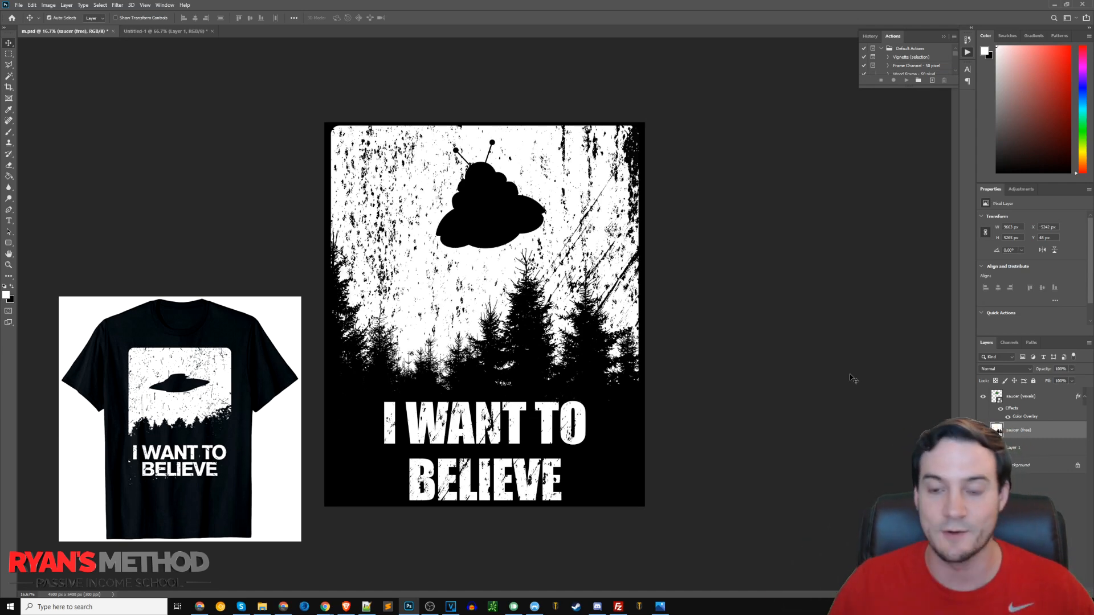
Step: Hide the black layer beneath the artwork and select the design's black areas with Color Range, sampling the saucer
click(983, 448)
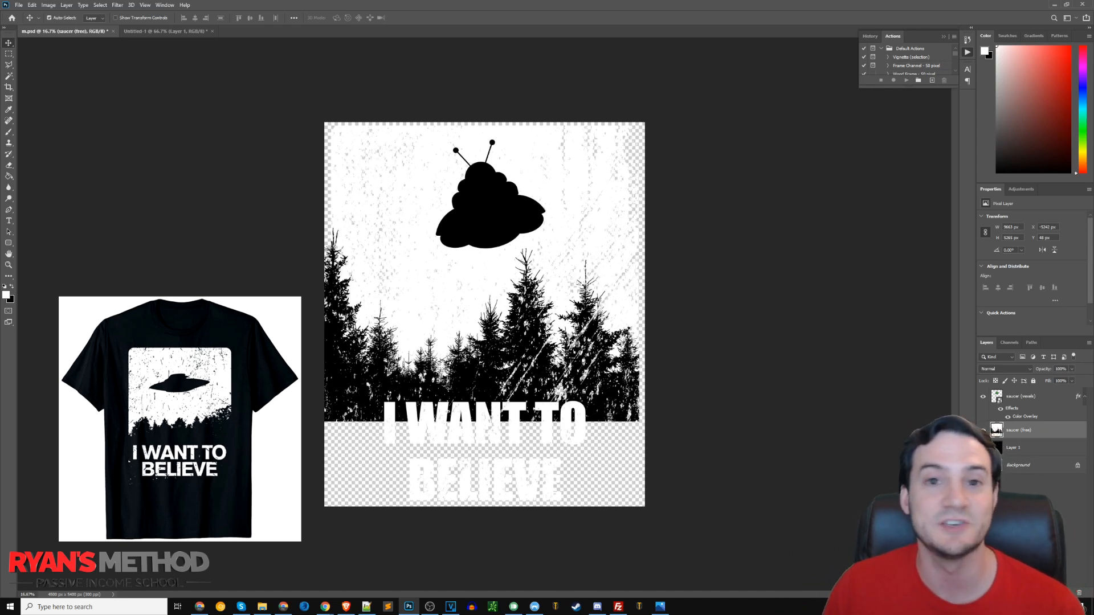
click(101, 5)
mouse_move(83, 5)
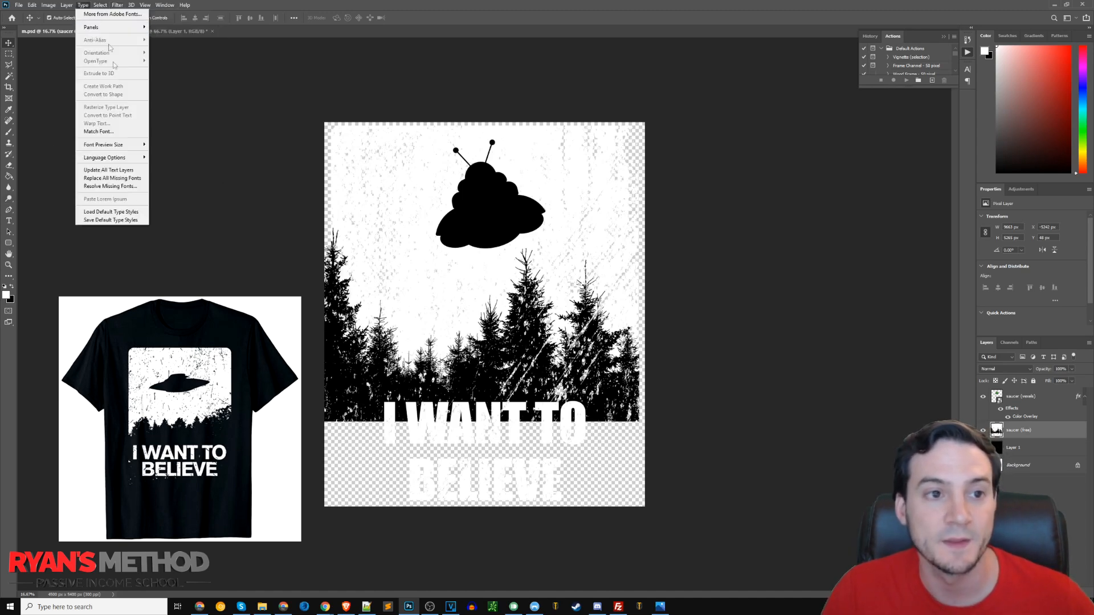
click(114, 85)
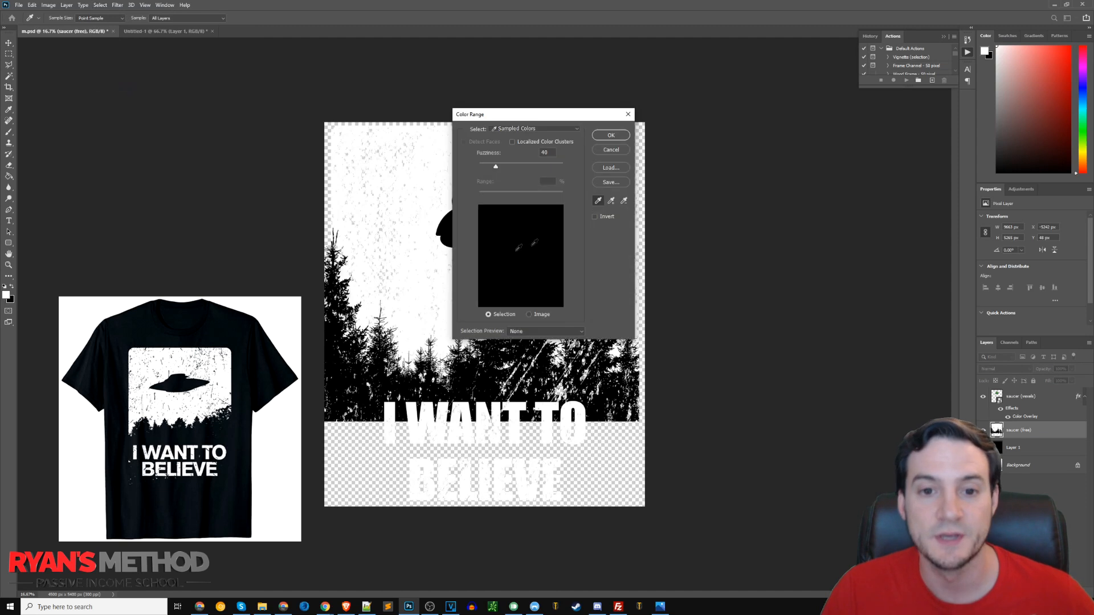
drag(536, 113, 586, 122)
click(491, 207)
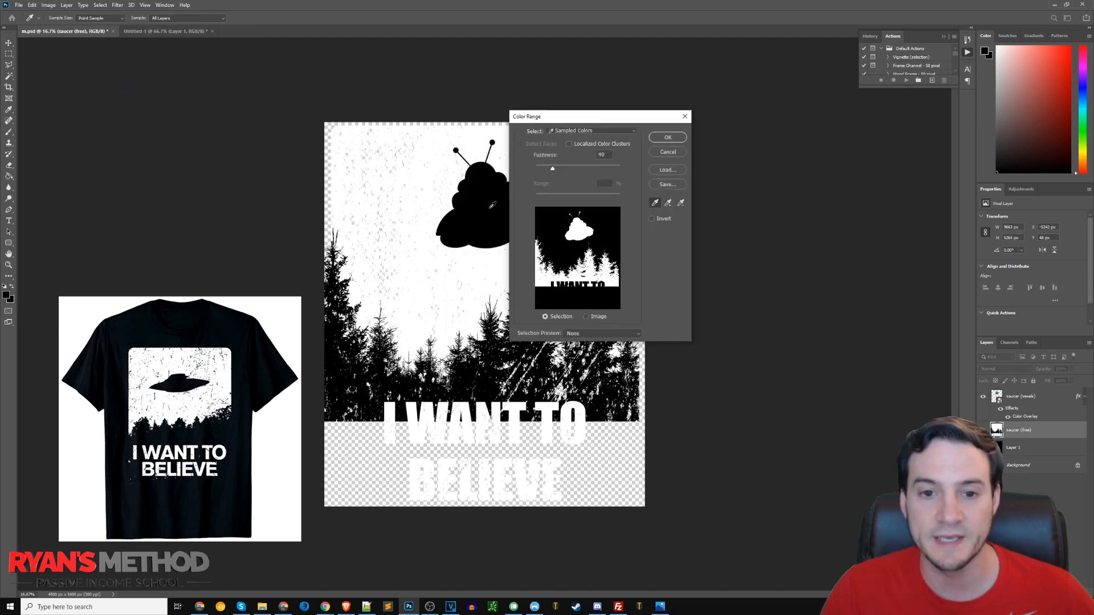
click(667, 138)
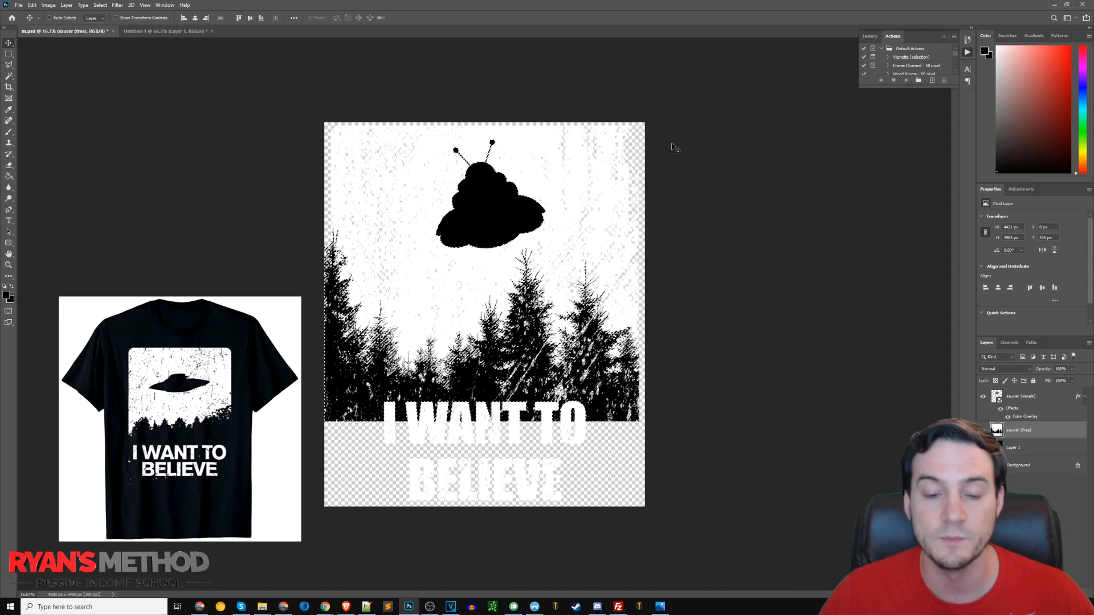
key(Delete)
key(ctrl+d)
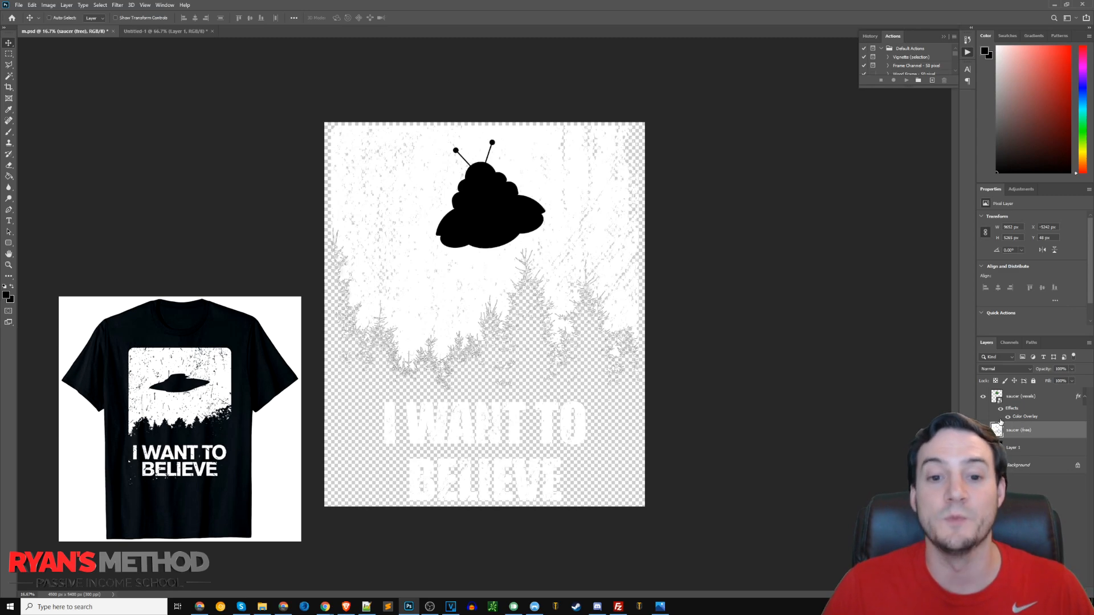
key(ctrl+z)
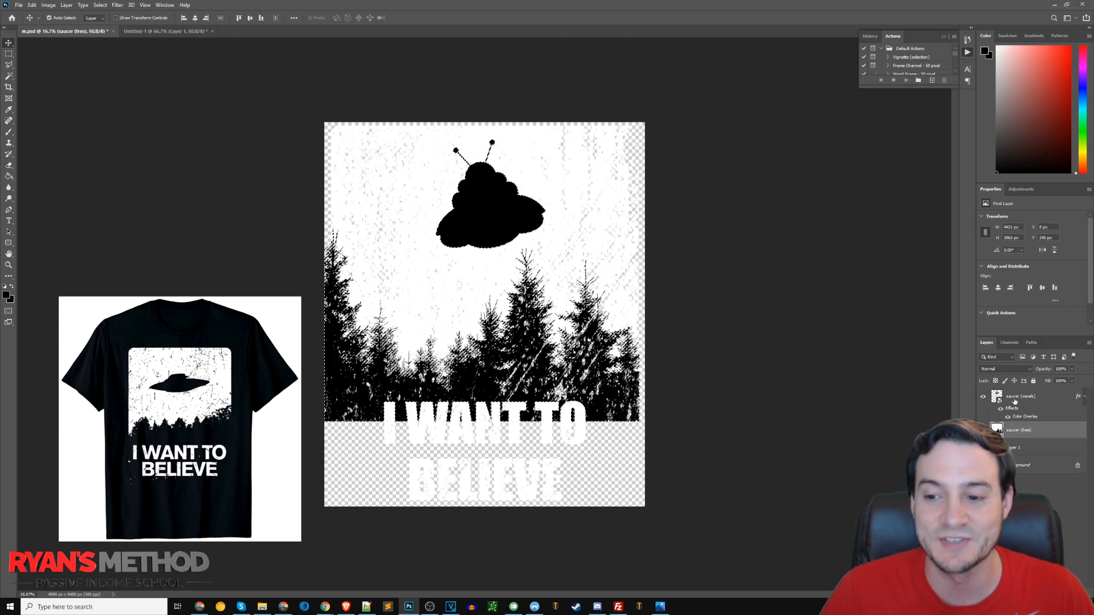
Step: Merge the two saucer layers, delete the selected black areas from the merged artwork and show the black Layer 1 beneath it
shift+click(1014, 397)
right_click(1014, 397)
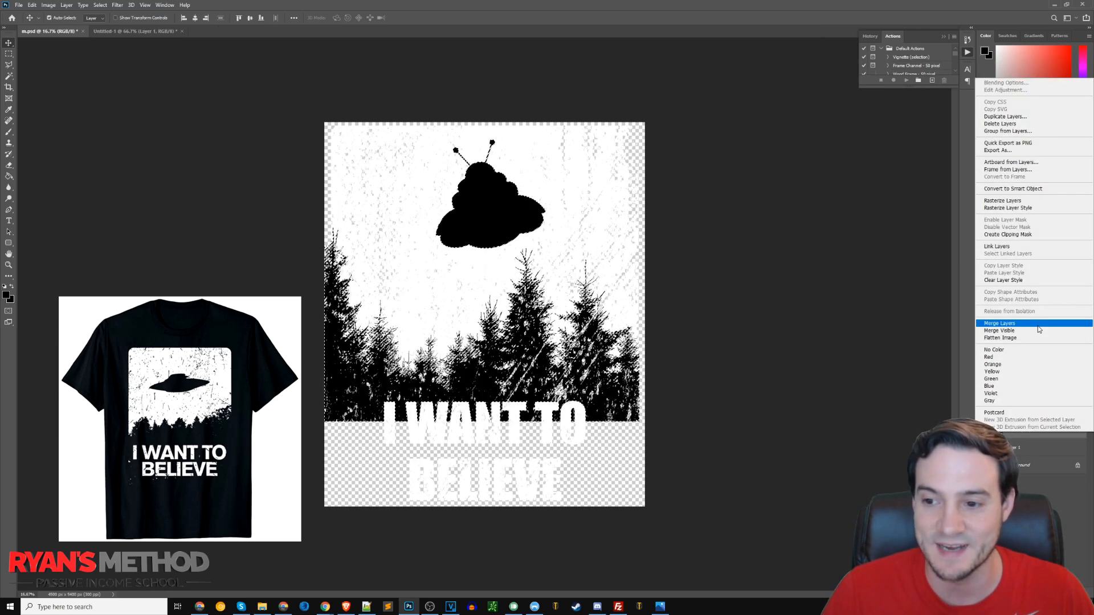
click(1038, 325)
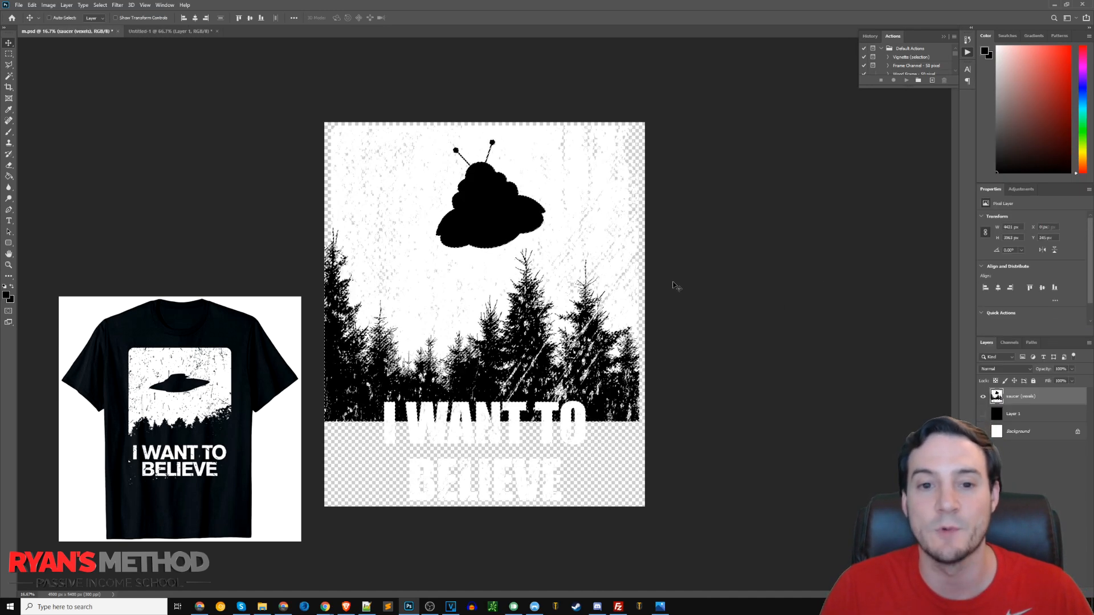
key(Delete)
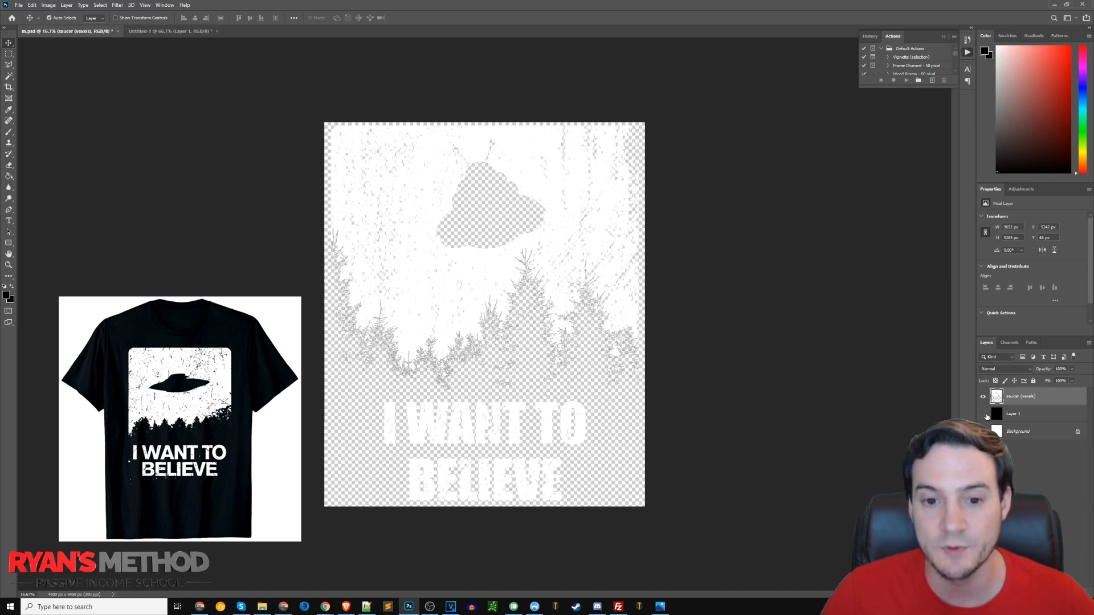
click(983, 414)
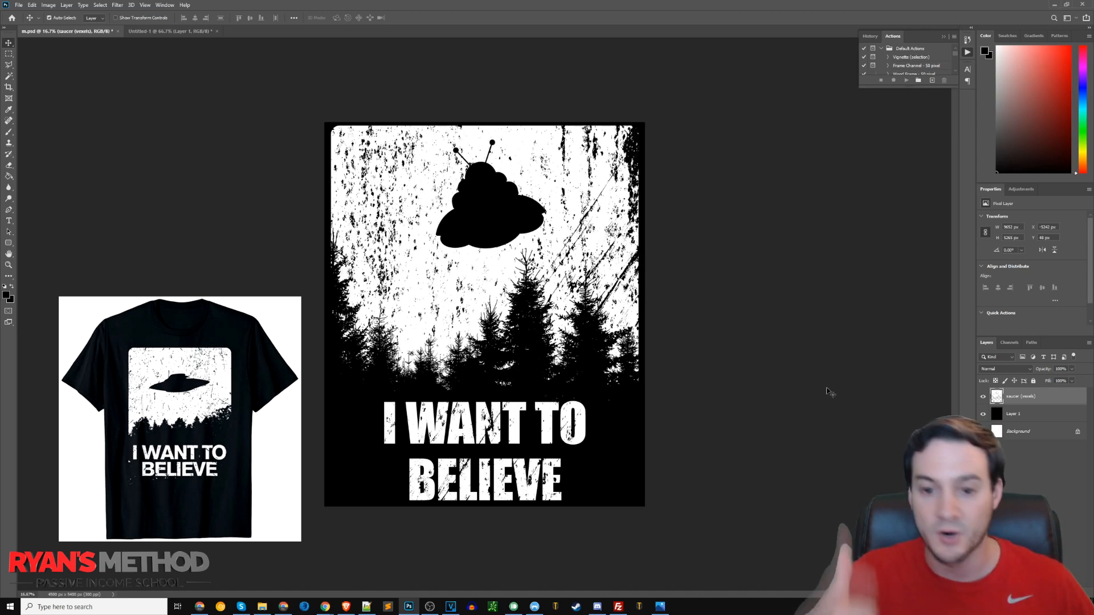
Step: Preview the design on a magenta background by filling Layer 1 with the Paint Bucket, and undo the fill
click(1023, 418)
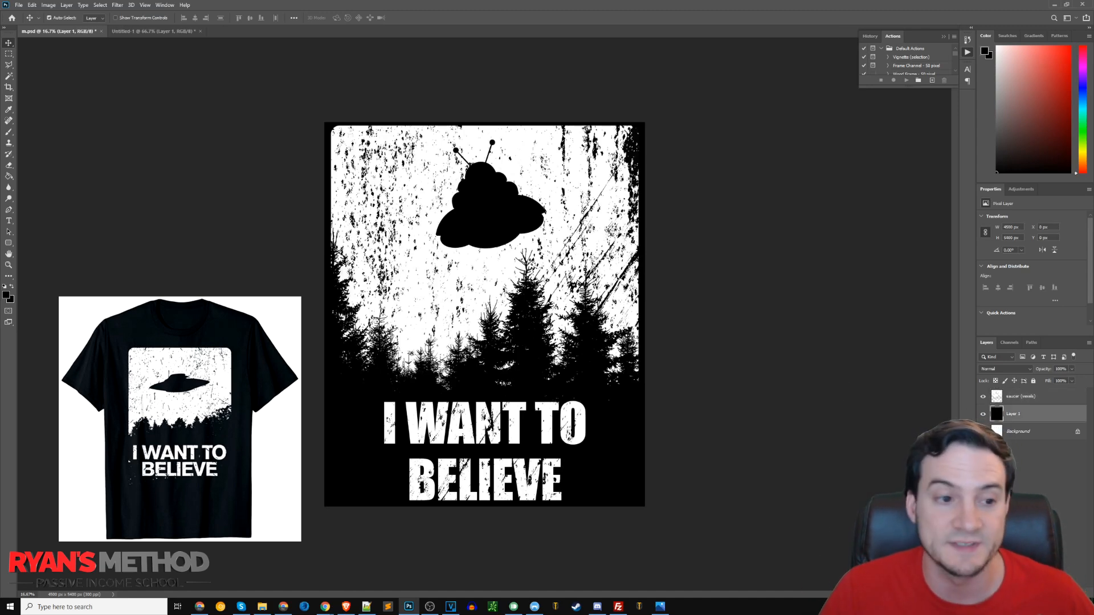
click(7, 295)
click(582, 124)
click(570, 113)
click(665, 107)
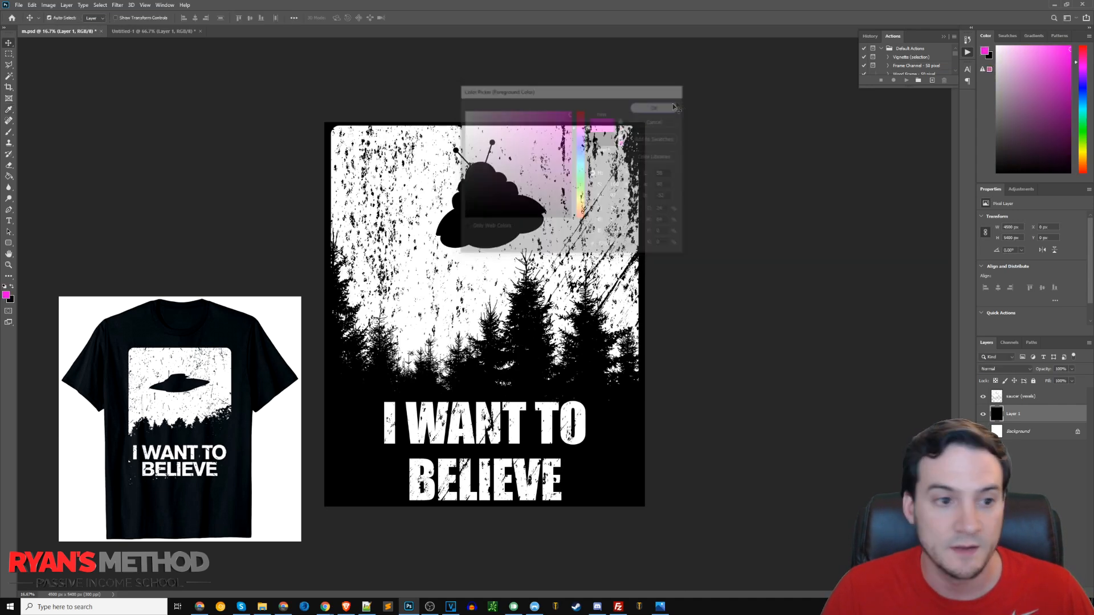
click(8, 177)
click(623, 402)
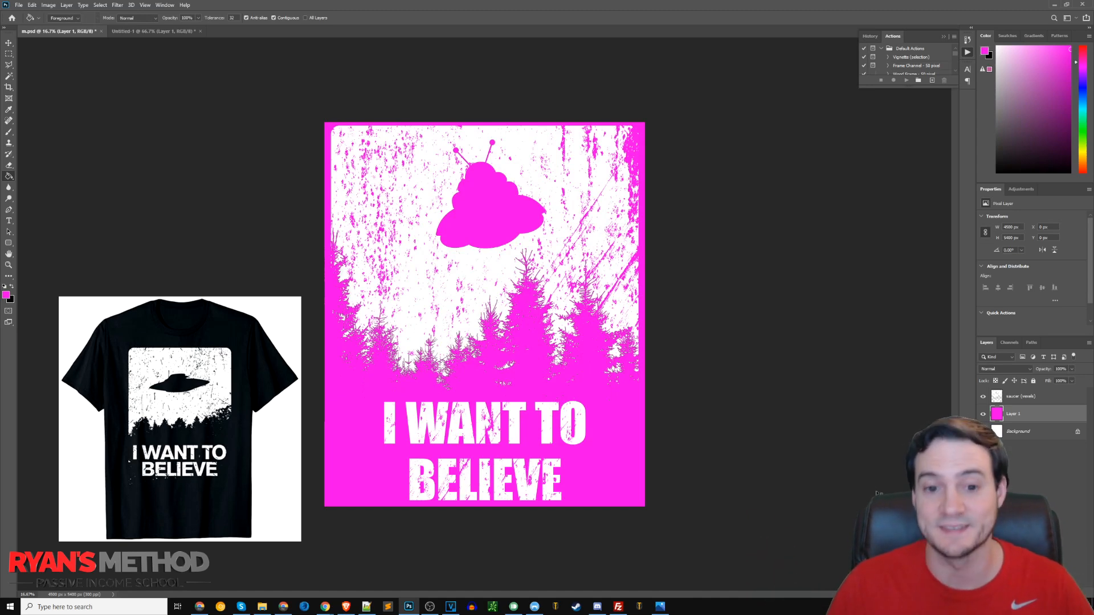
key(ctrl+z)
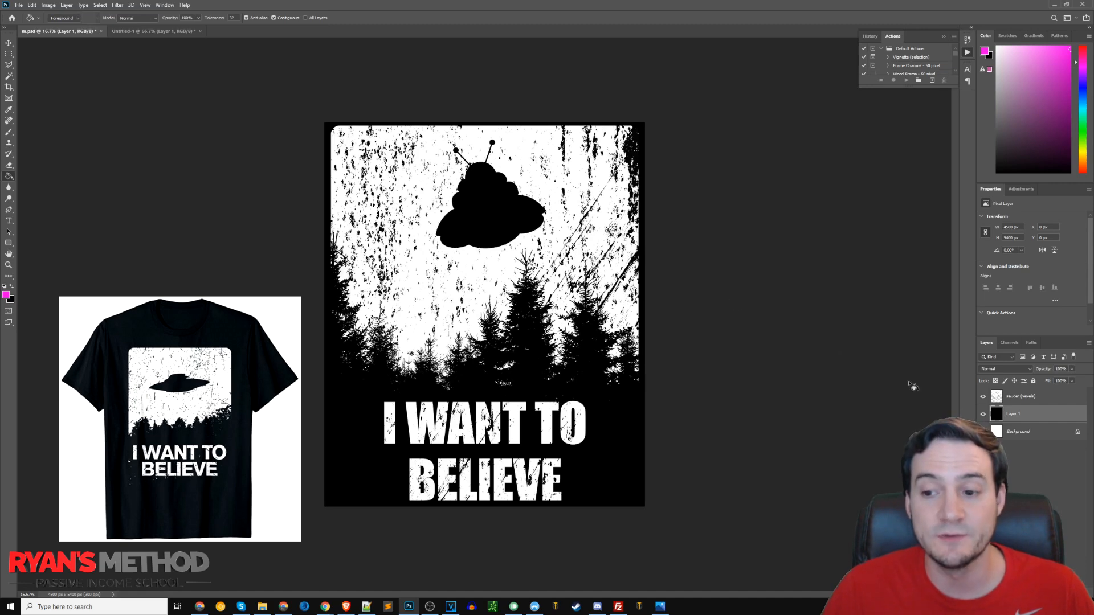
Step: Recolor the merged artwork black with a Color Overlay and display it against the white Background instead of the black Layer 1
click(982, 416)
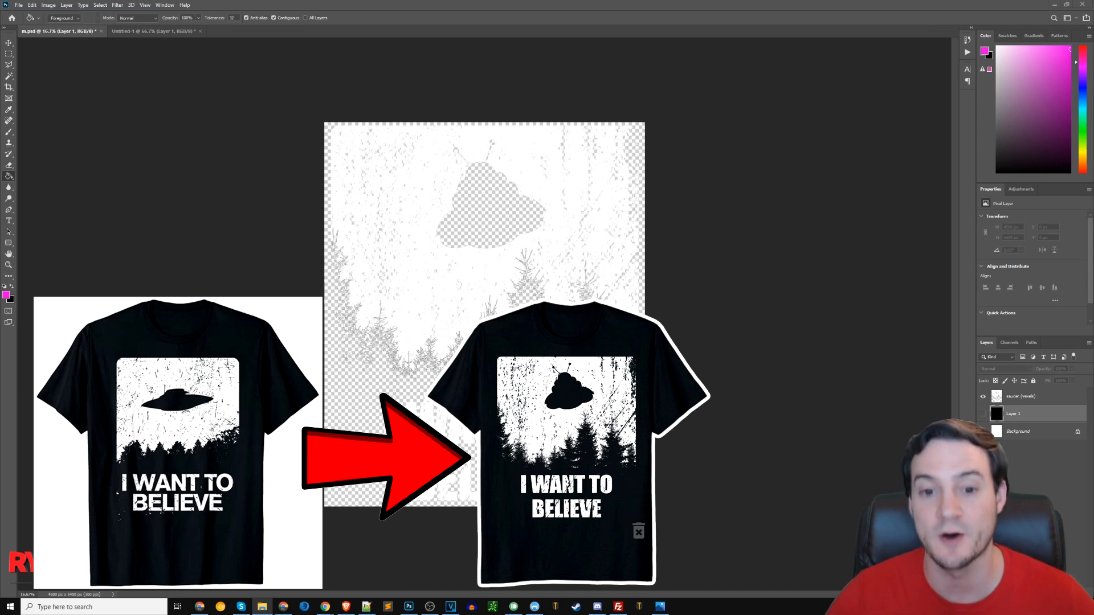
right_click(1020, 396)
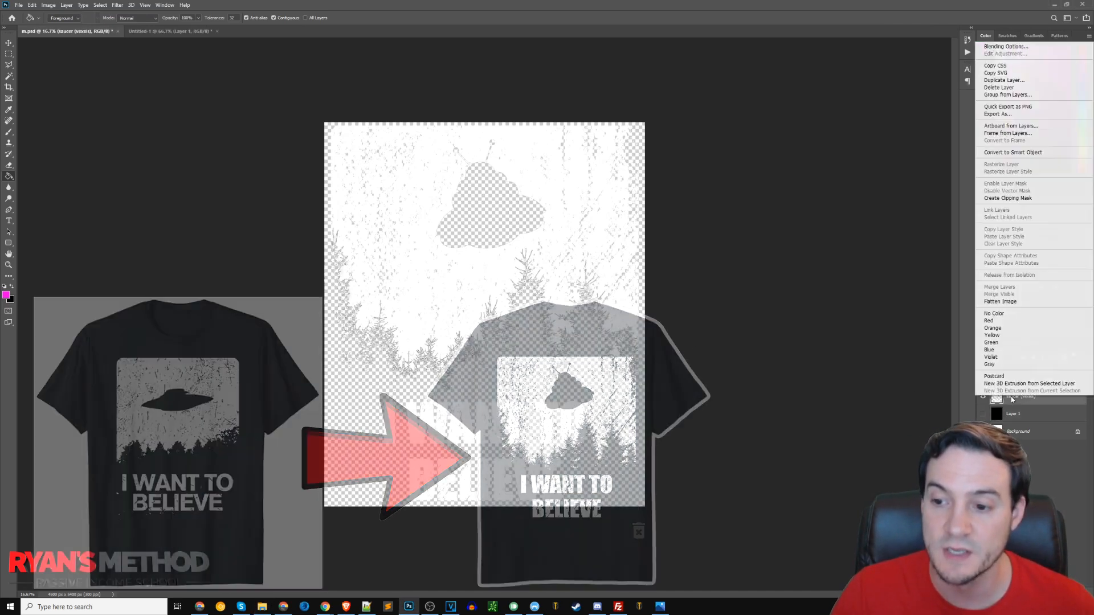
click(1020, 47)
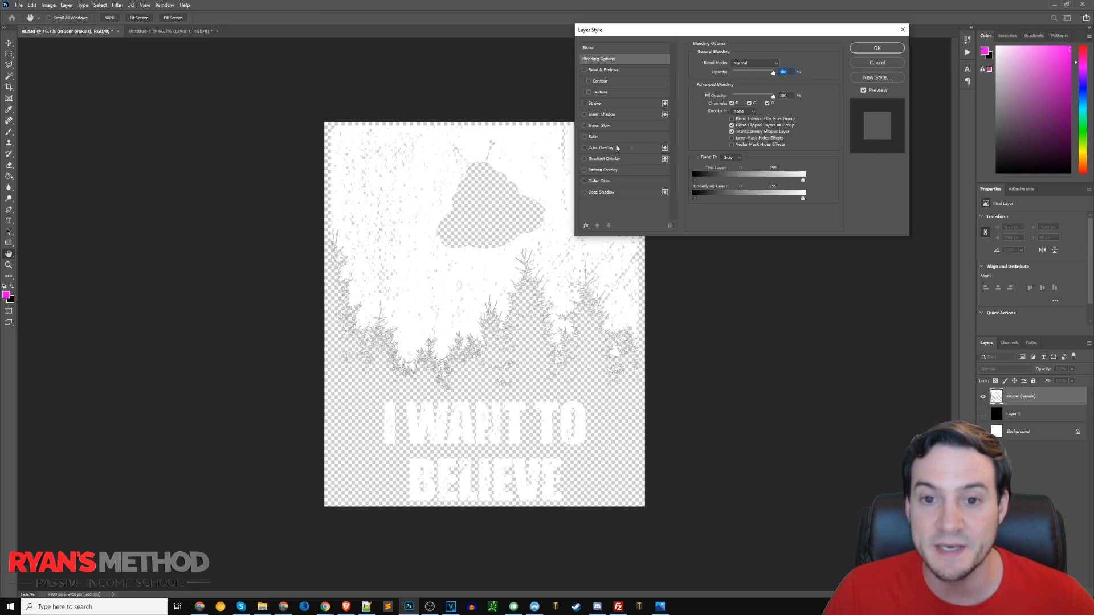
click(627, 147)
click(877, 48)
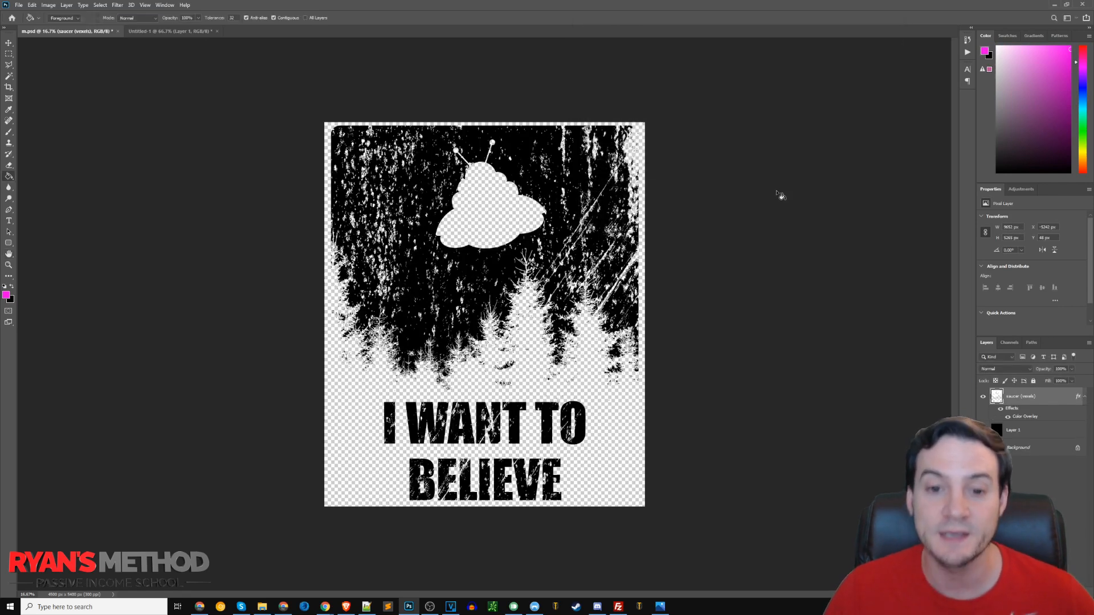
key(g)
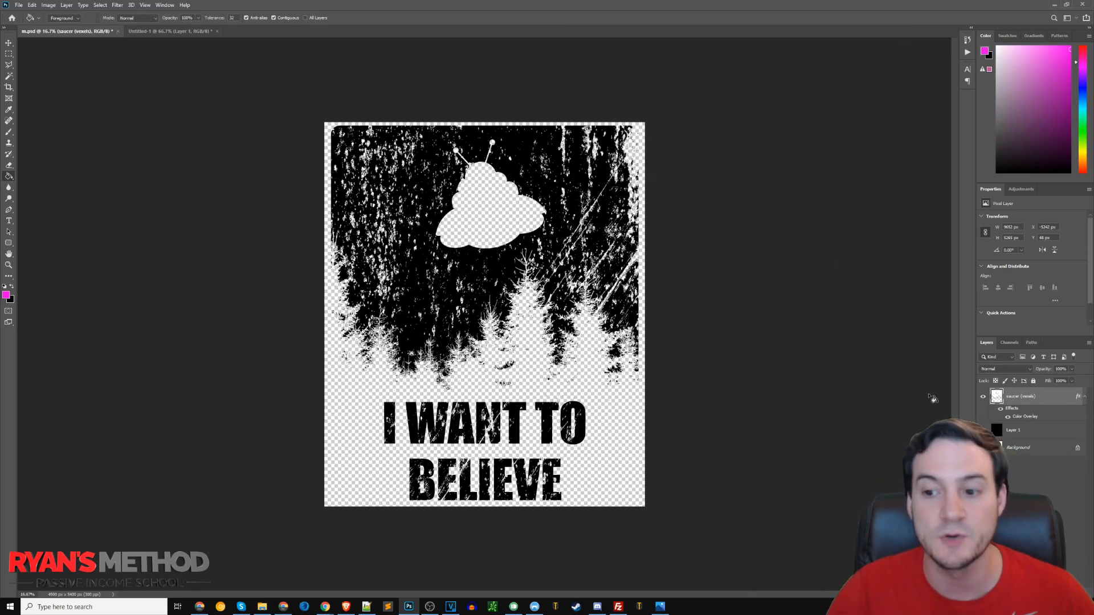
click(983, 448)
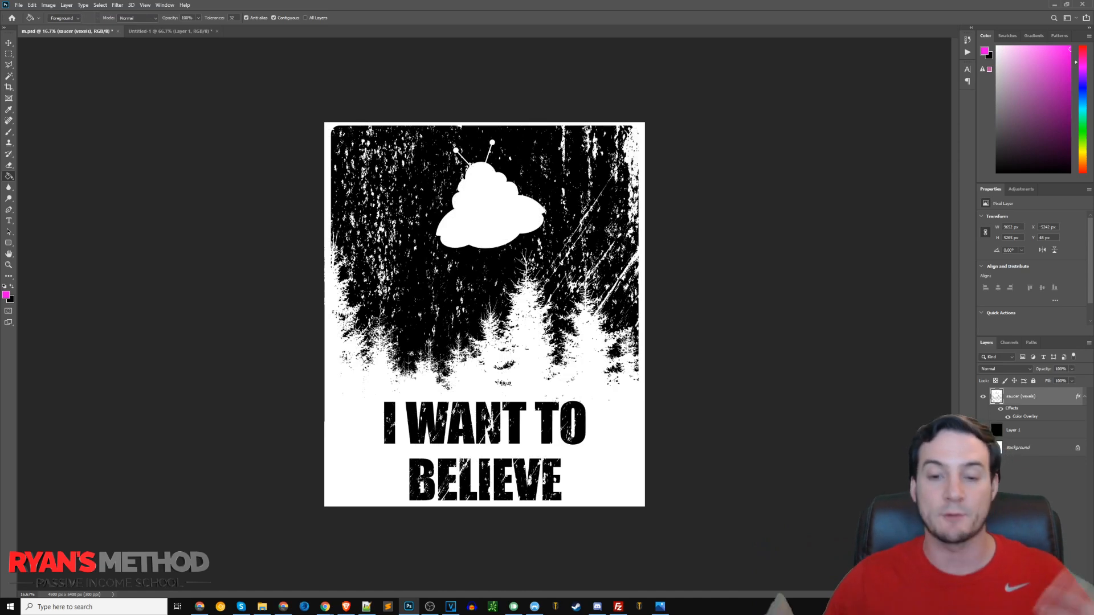